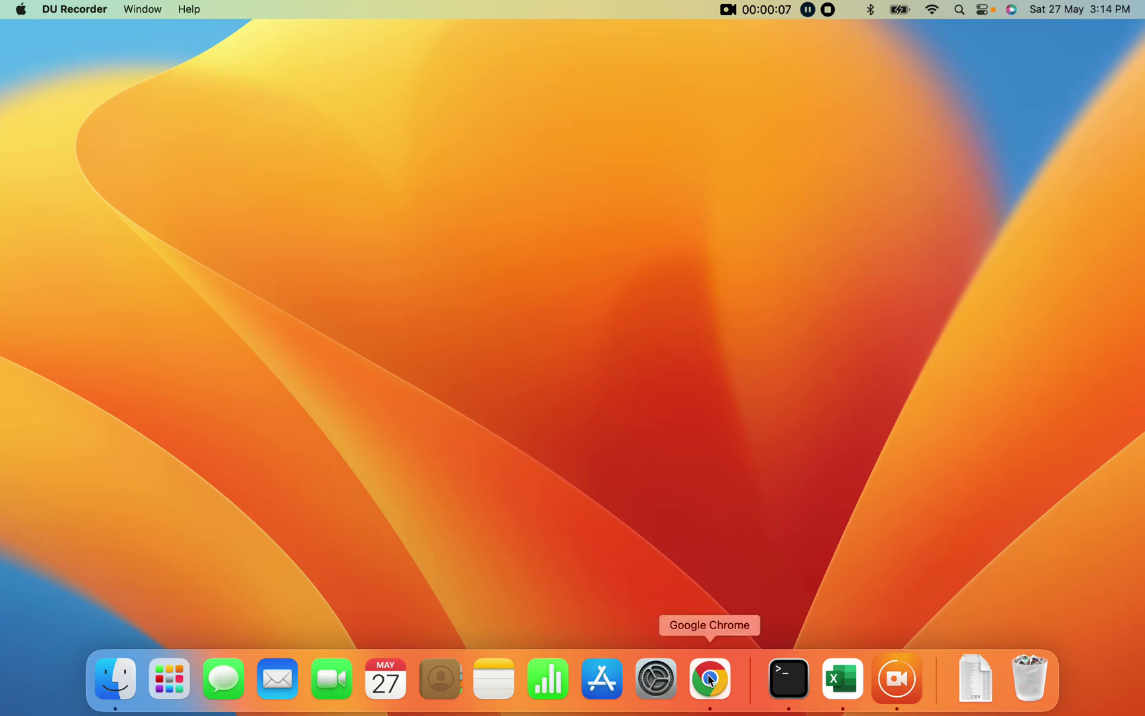
Bring Chrome forward on Jira's Issue Navigator listing the 93 Steep Afternoon issues.
left_click(710, 678)
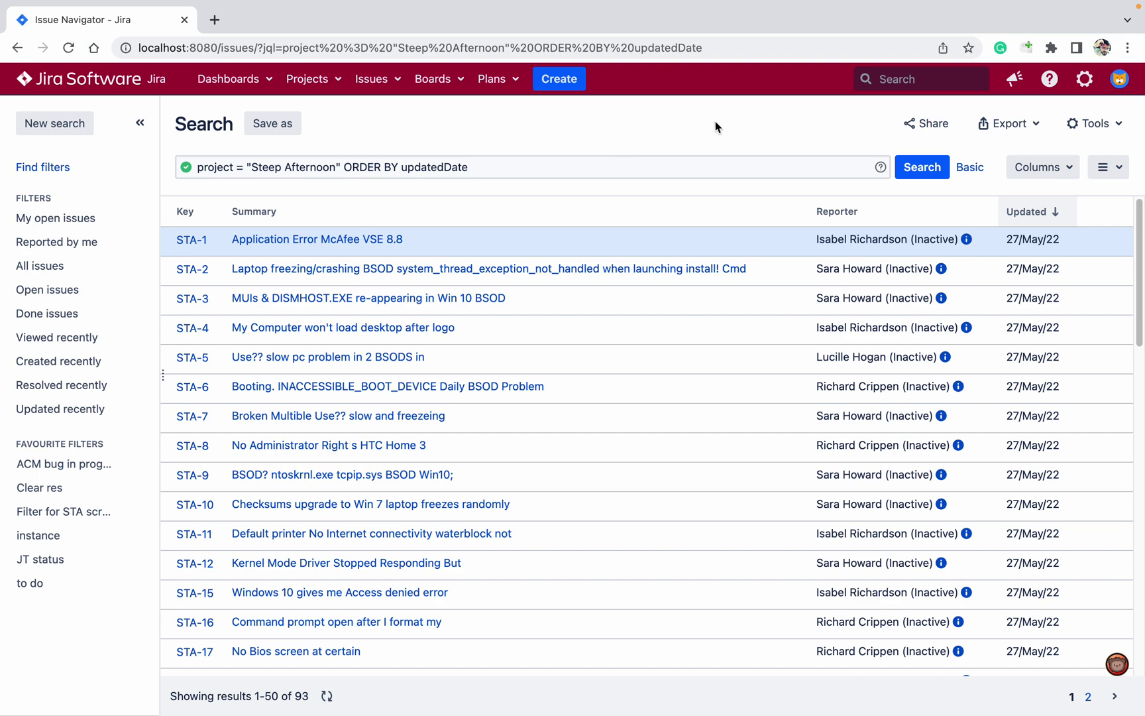
left_click(936, 169)
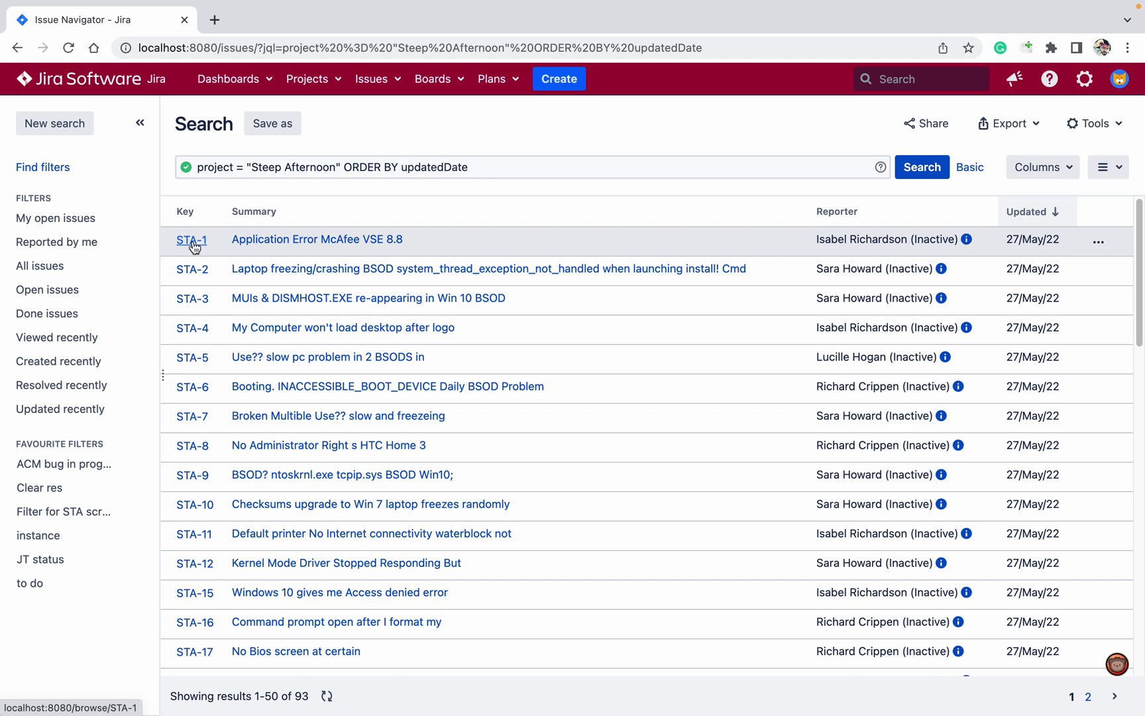
left_click(214, 246)
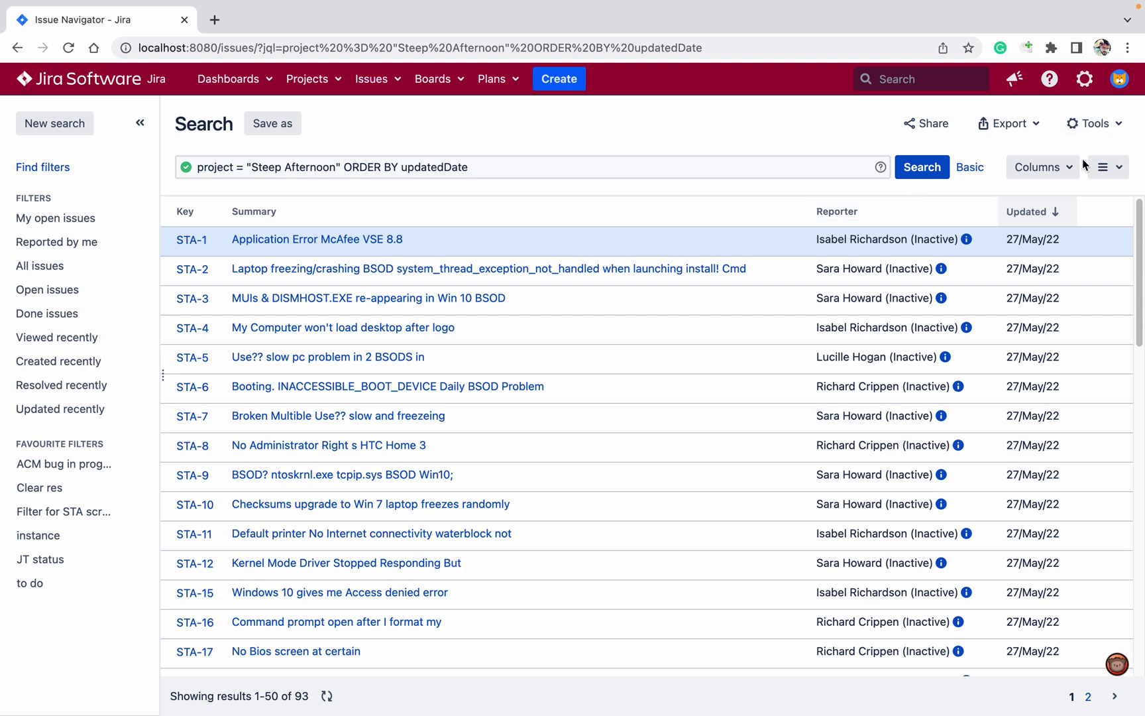
Remove the Updated column from the Jira issue list's displayed columns.
left_click(1037, 167)
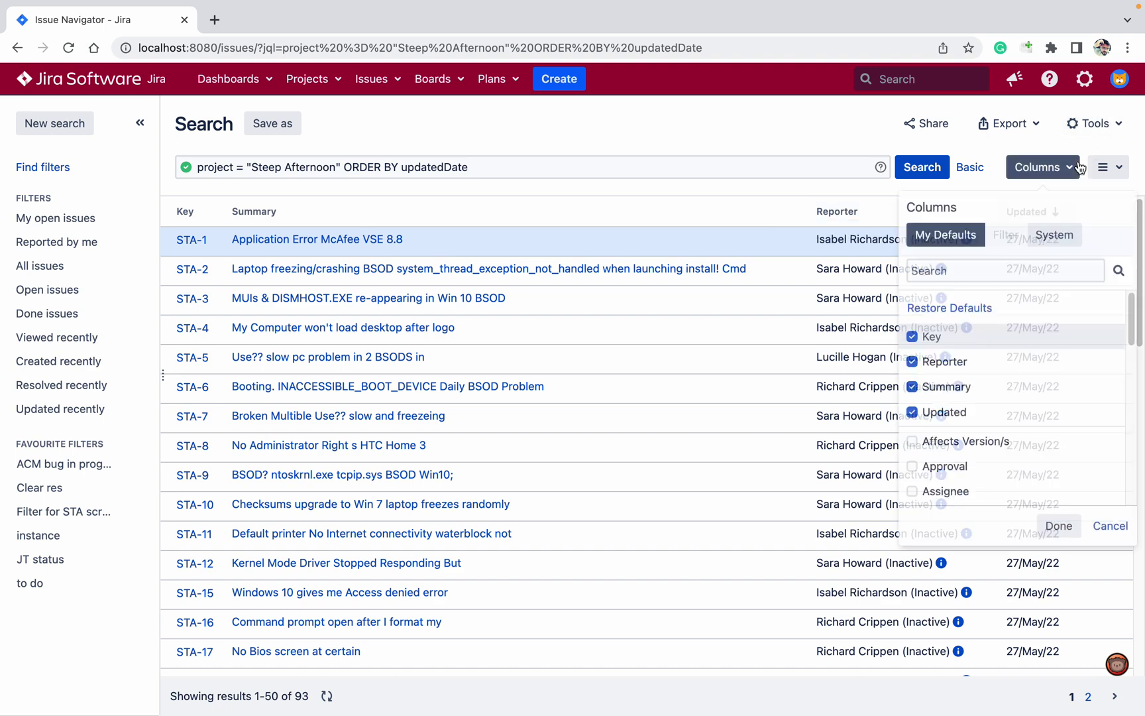
left_click(932, 412)
left_click(1055, 525)
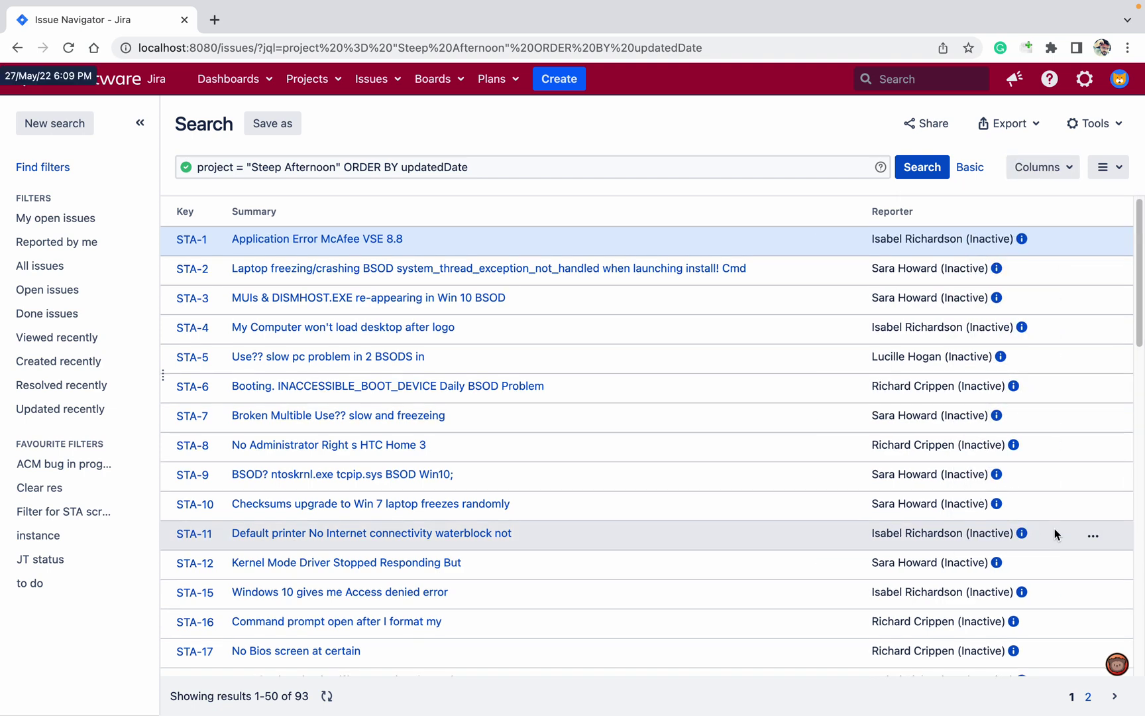
Export the issue list as a comma-delimited CSV of the current fields.
left_click(1021, 126)
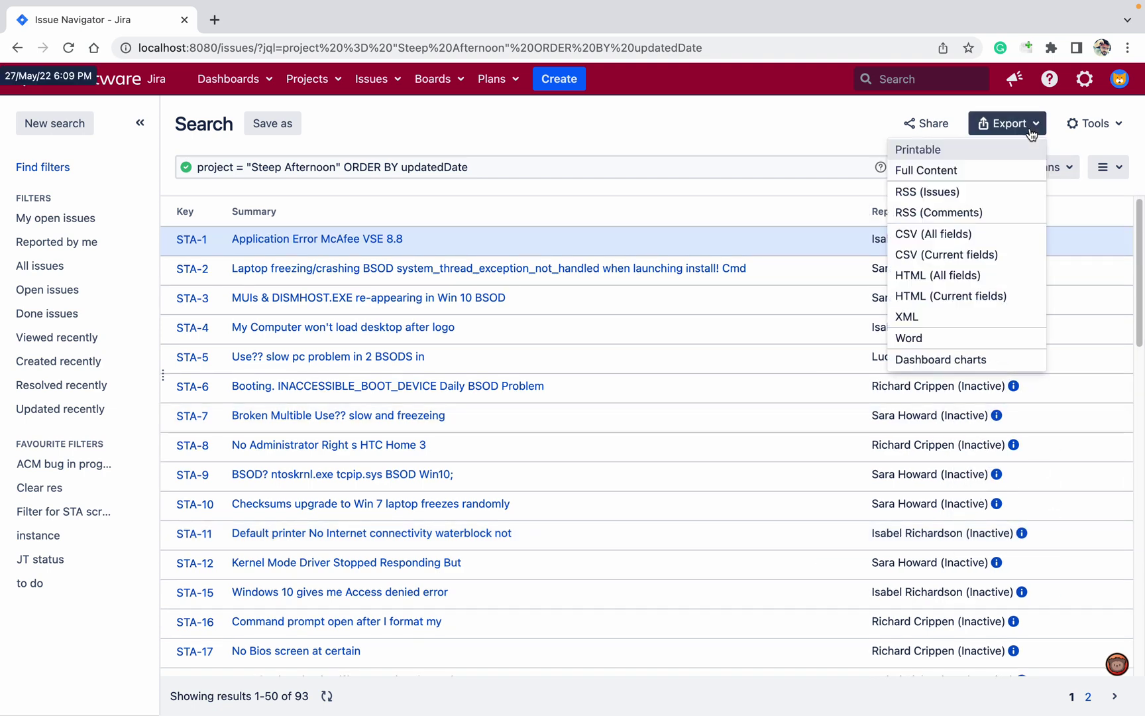
left_click(944, 255)
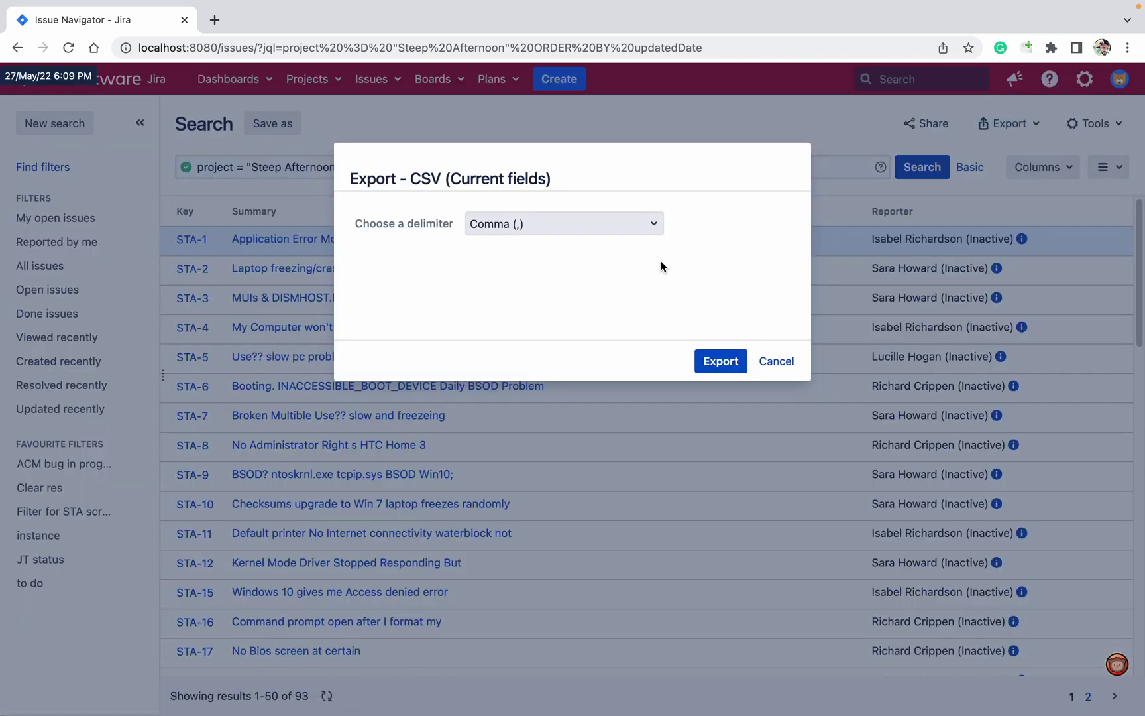
left_click(726, 362)
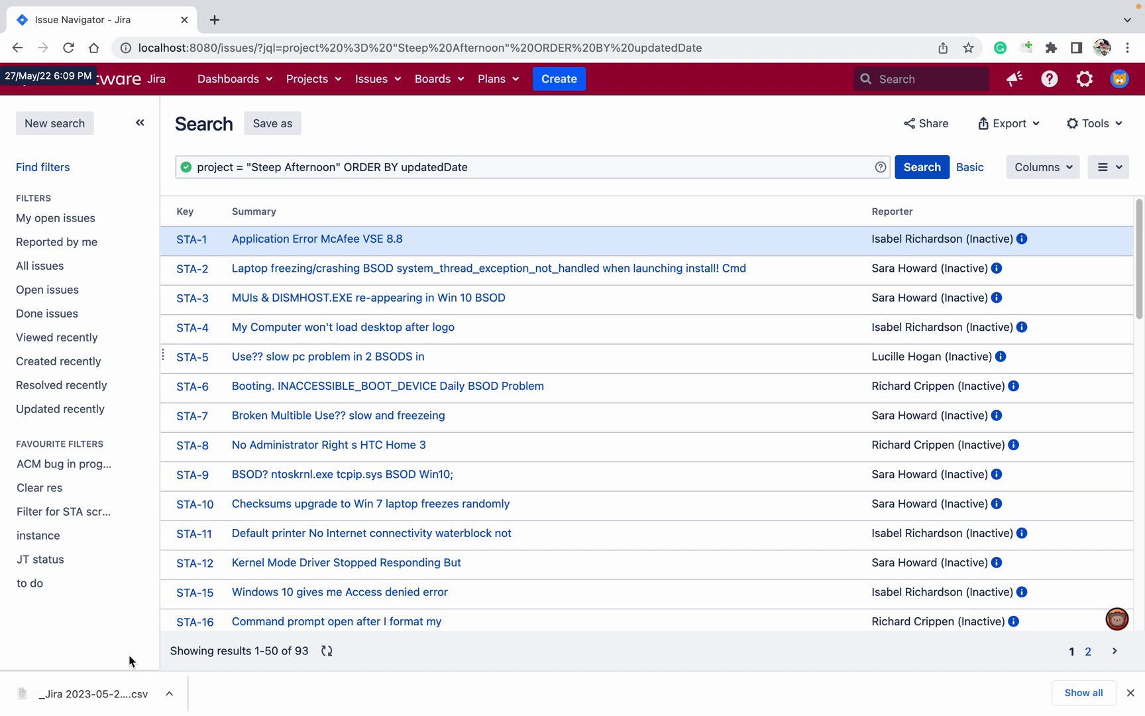
Open the downloaded Jira CSV in Numbers and copy its whole 94-row, 4-column table.
left_click(100, 693)
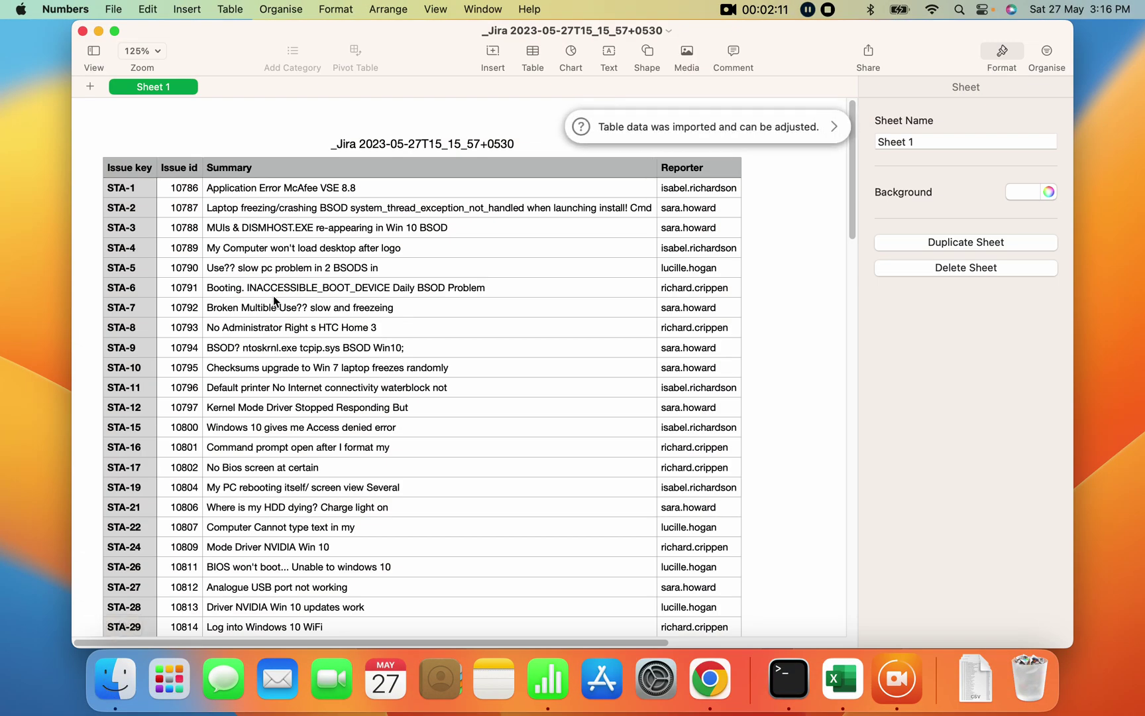
left_click(274, 300)
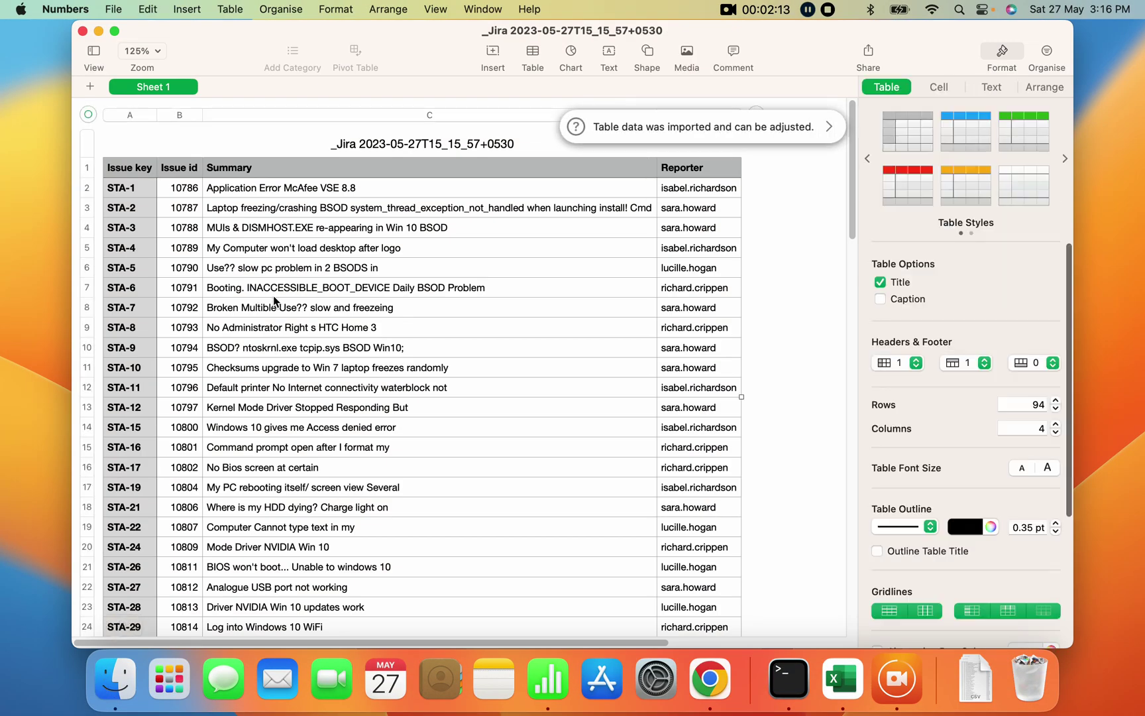
left_click(240, 234)
key("super+a")
key("super+c")
Paste the issue table into a new blank Excel workbook and autofit columns A through D.
left_click(842, 679)
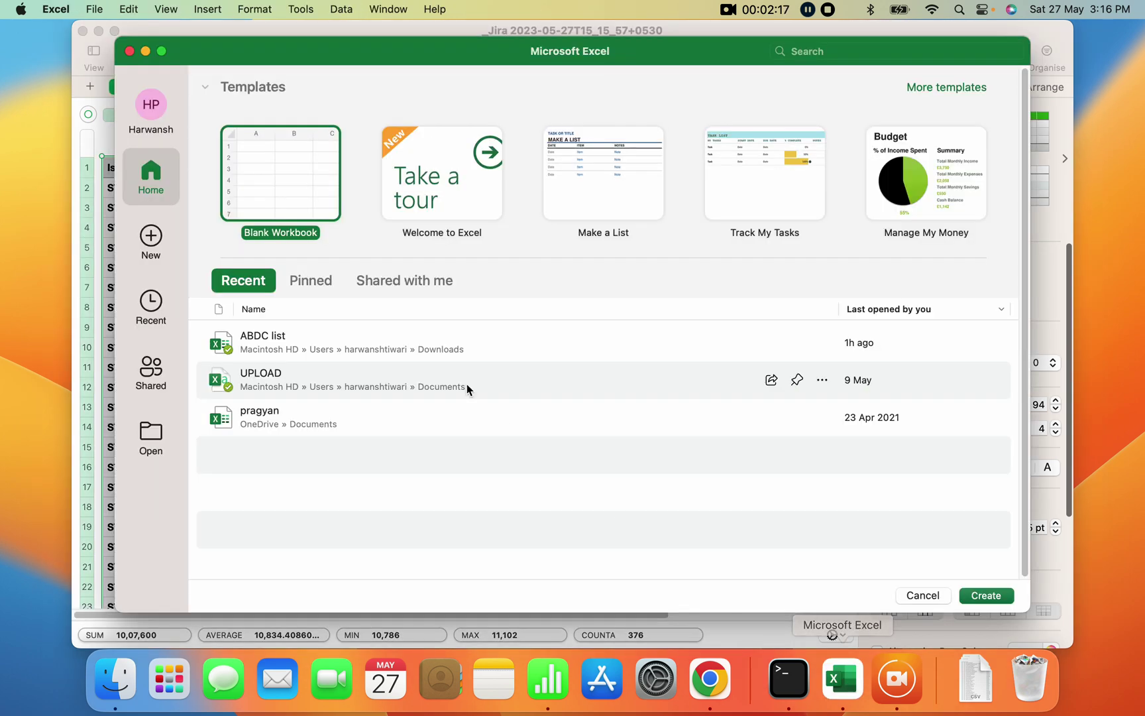
double_click(274, 189)
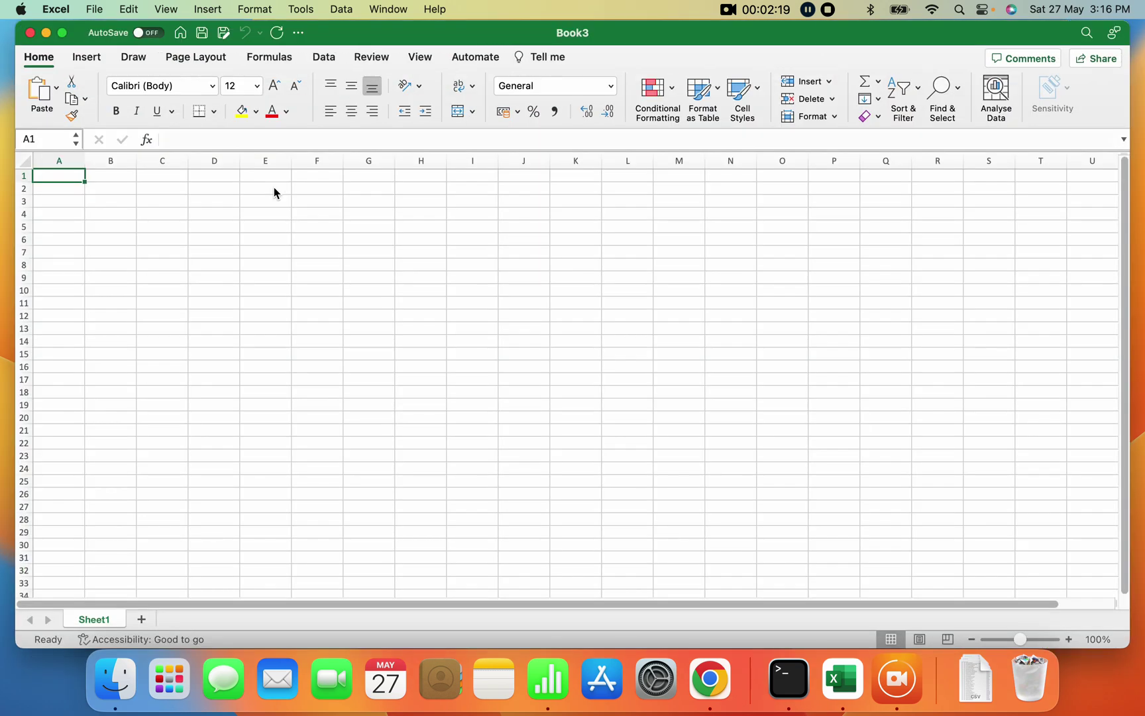
key("super+v")
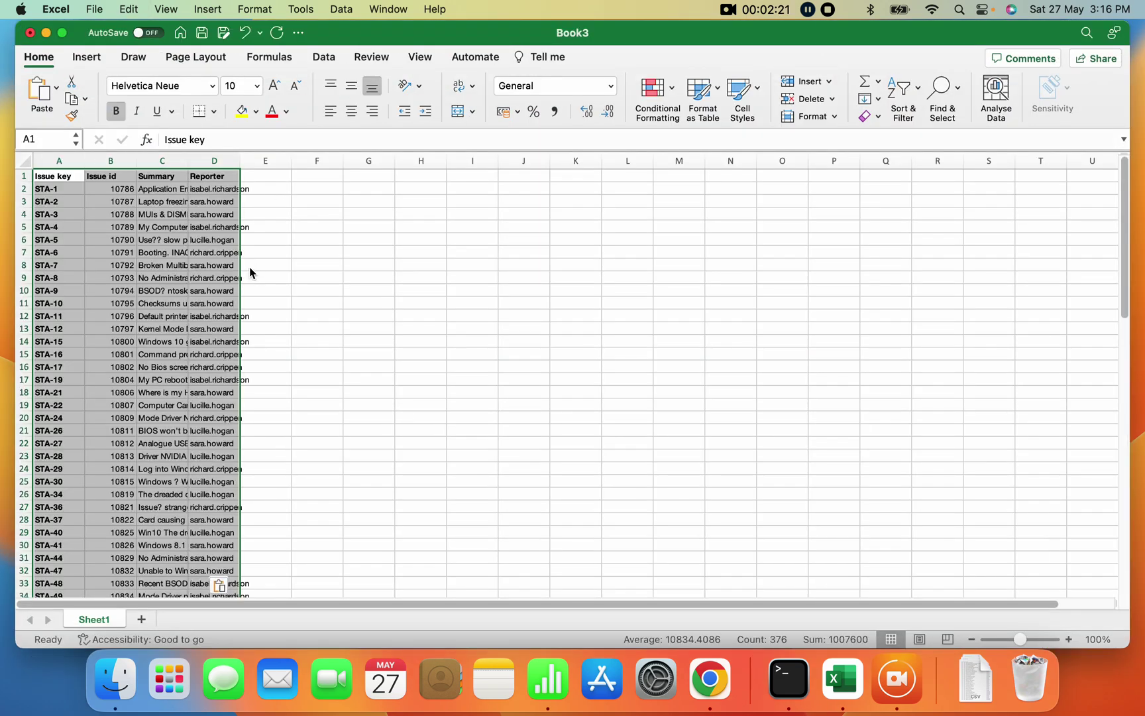
double_click(88, 161)
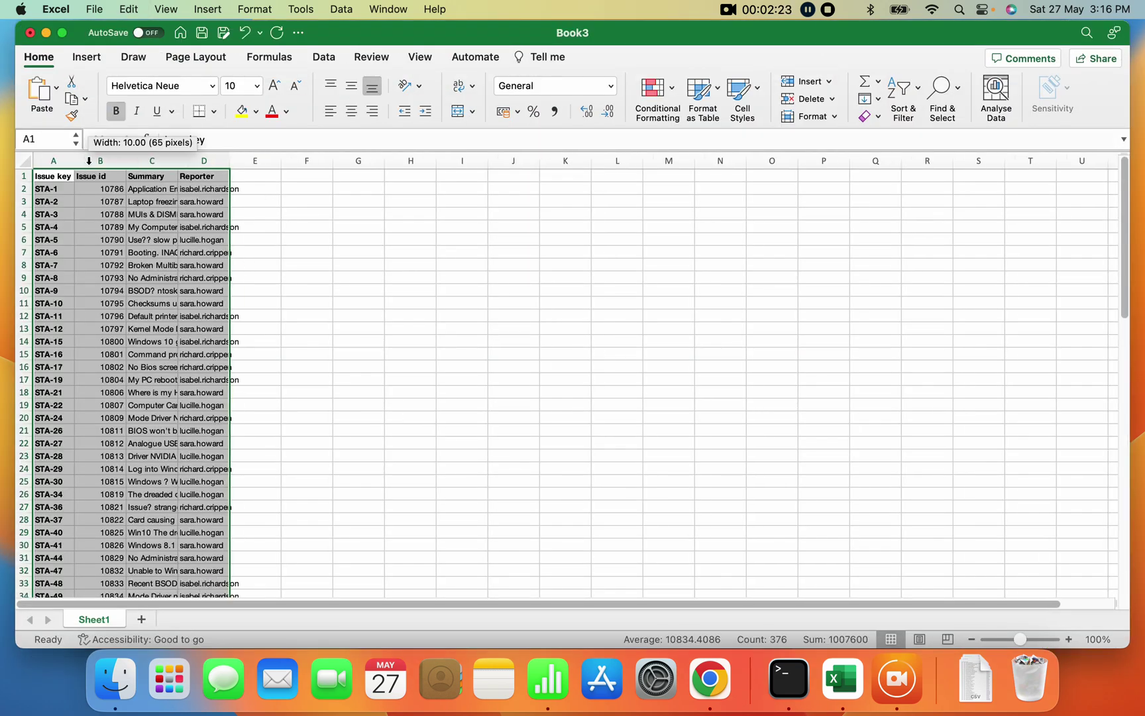
double_click(125, 160)
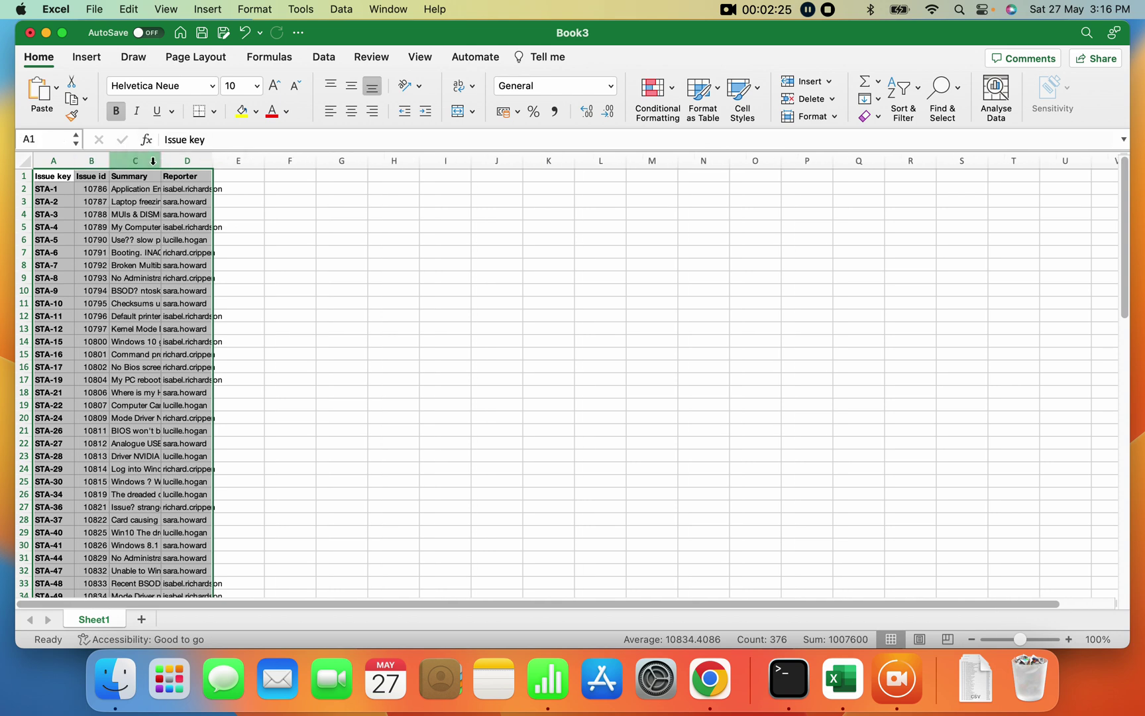
double_click(161, 160)
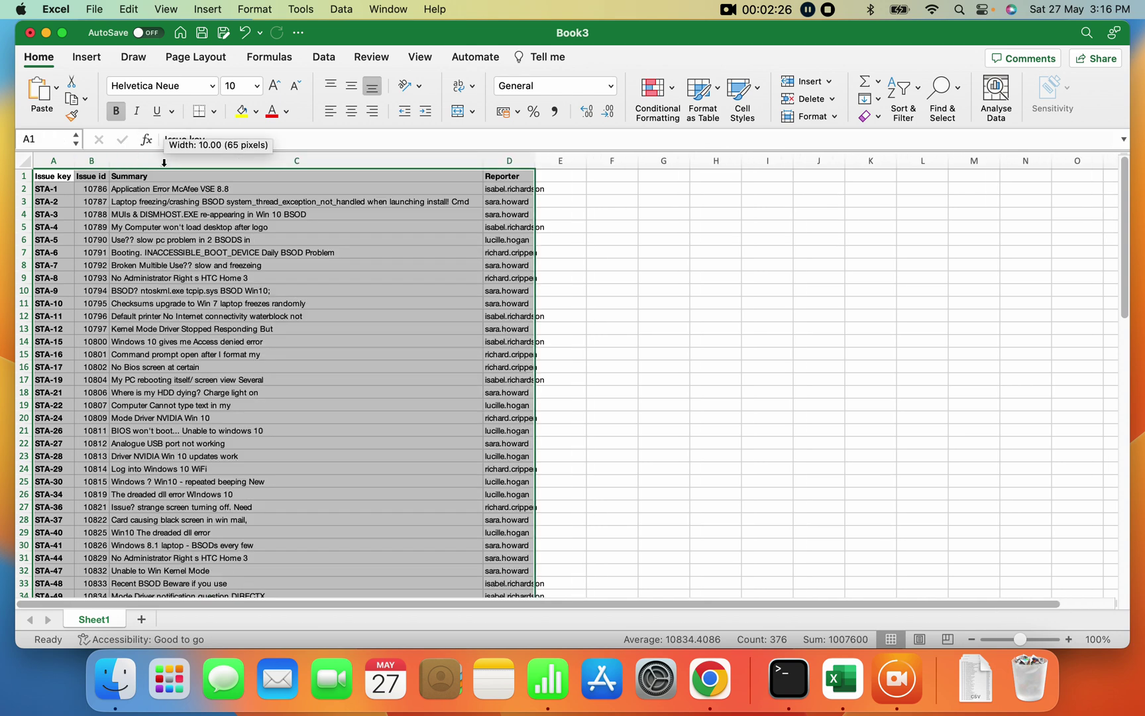
double_click(535, 160)
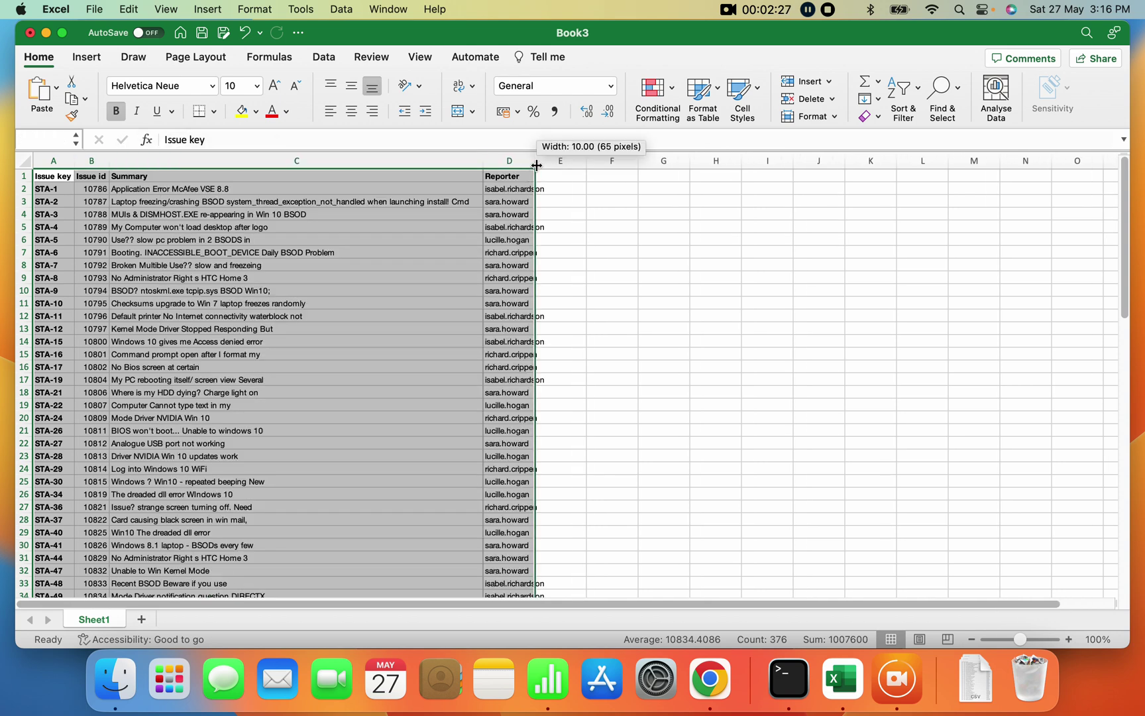
Delete the Issue id column, leaving Issue key, Summary and Reporter.
left_click(62, 32)
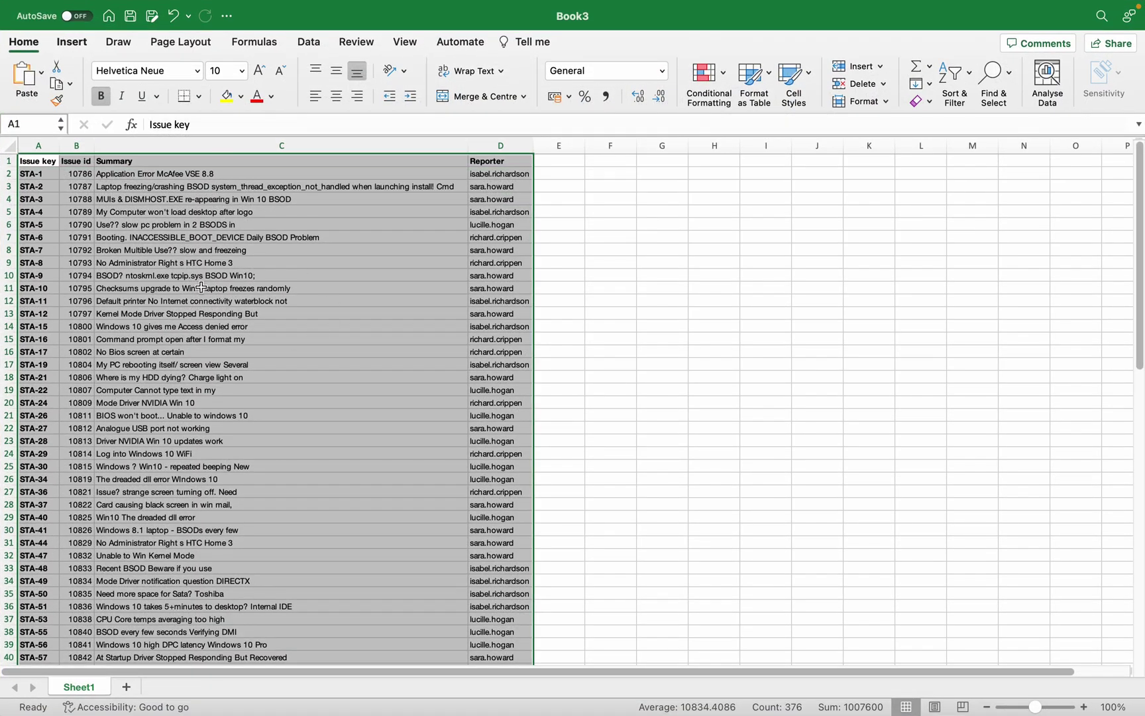
left_click(646, 404)
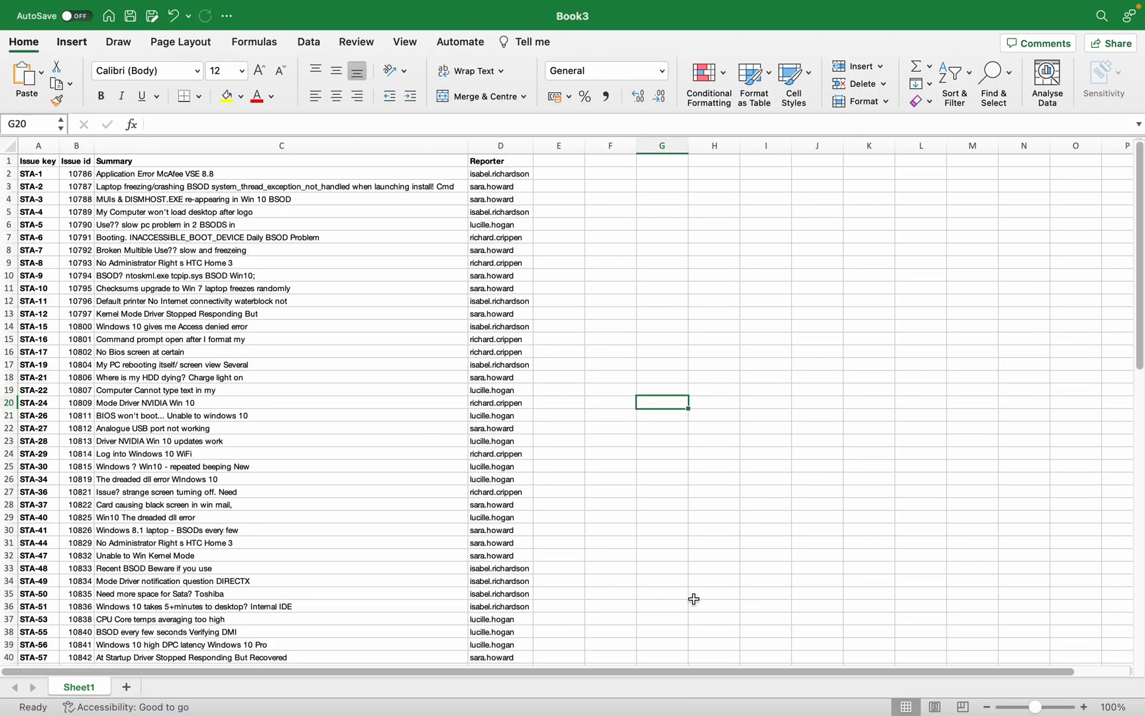
left_click(1141, 496)
left_click_drag(1141, 496, 1141, 593)
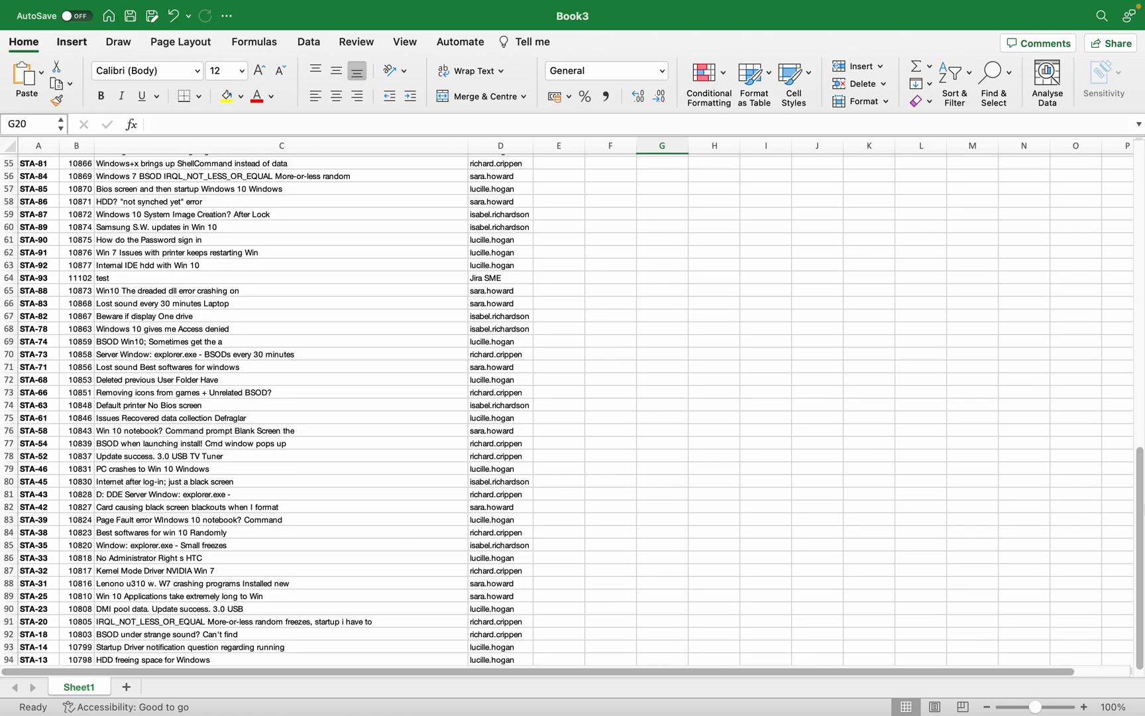
left_click_drag(1141, 493, 1141, 190)
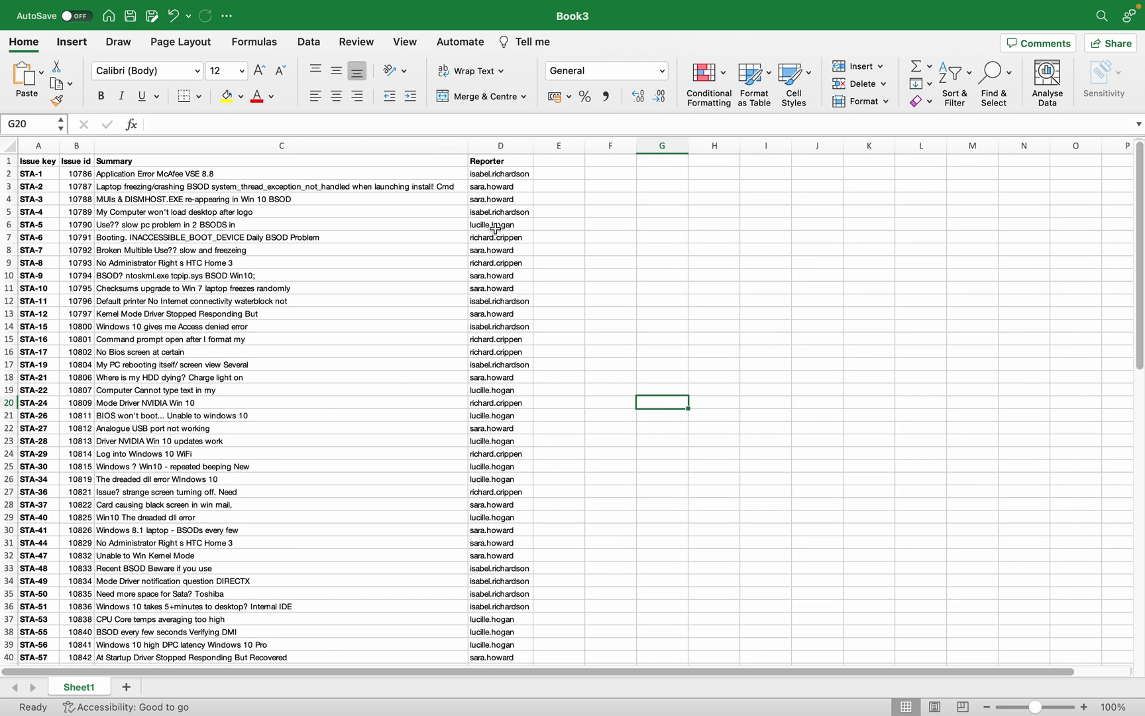
left_click(85, 147)
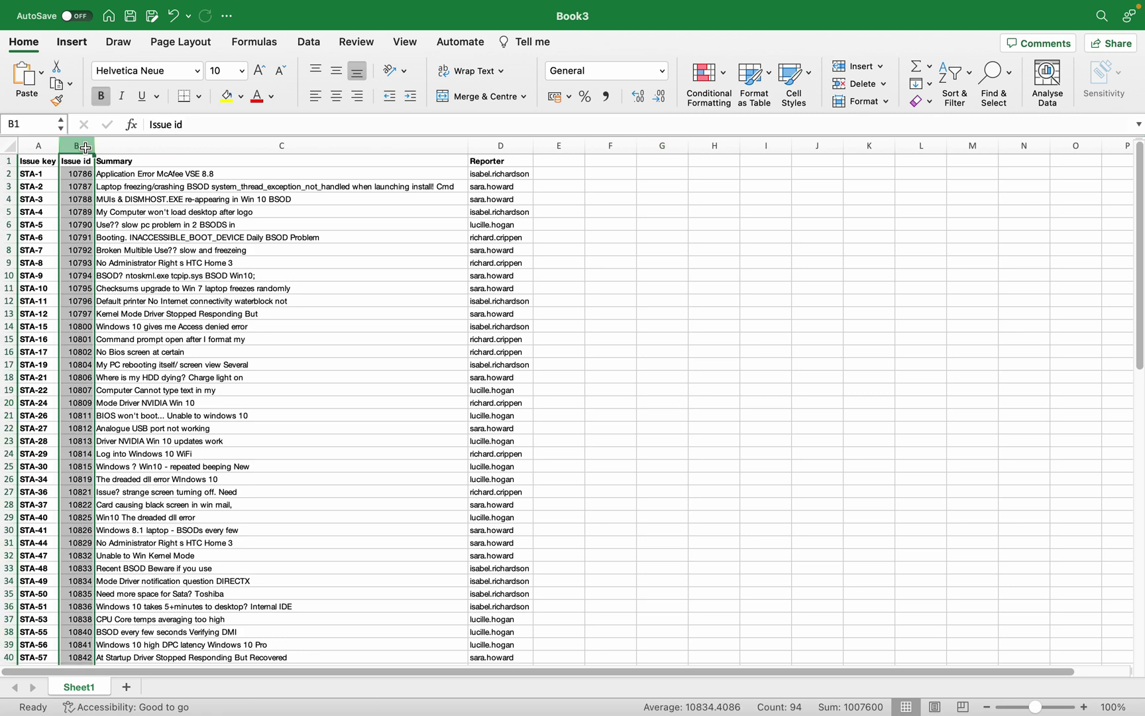
right_click(85, 147)
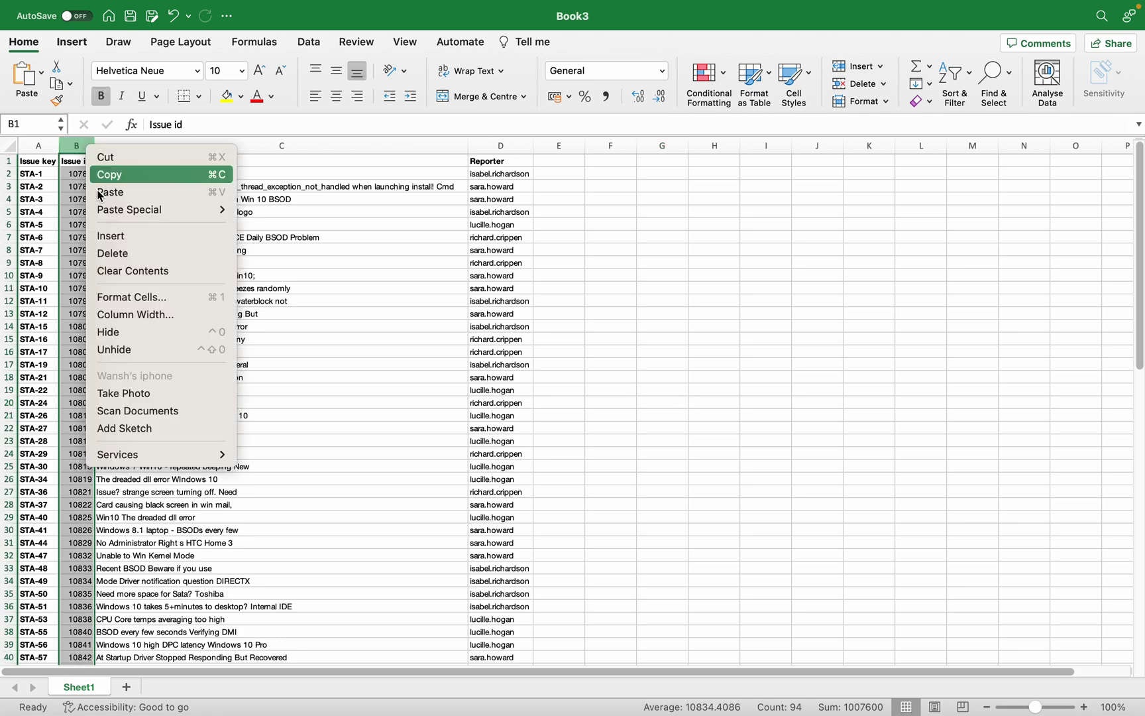
left_click(153, 253)
left_click(676, 255)
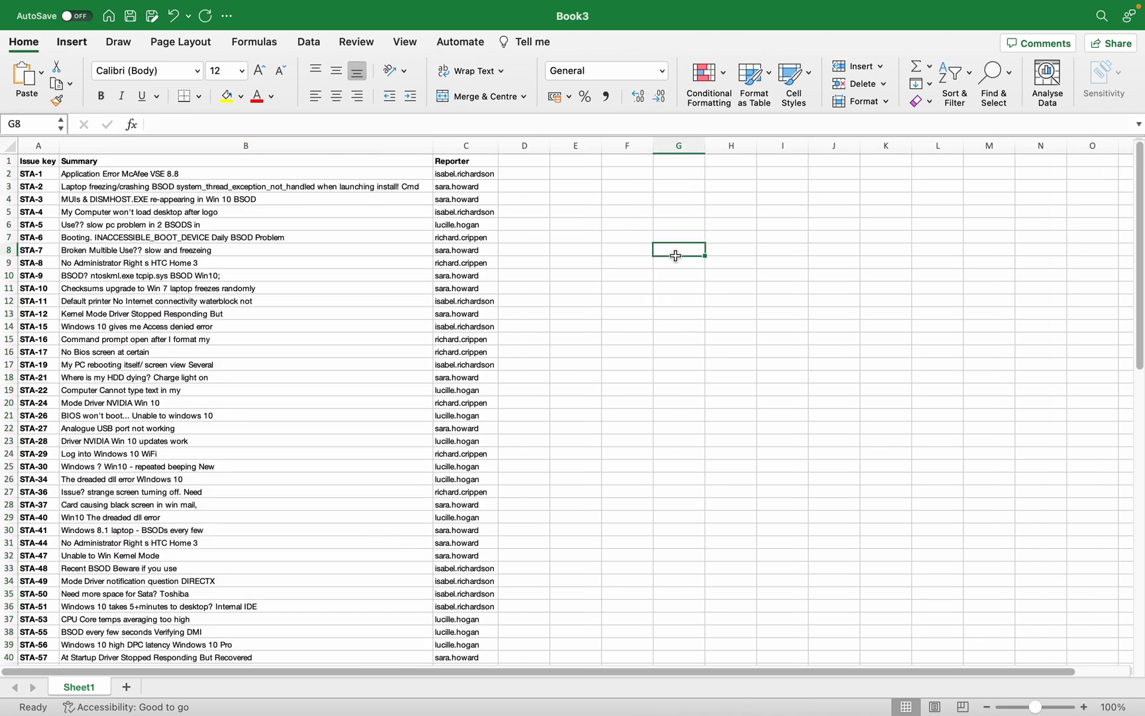
key("super+f")
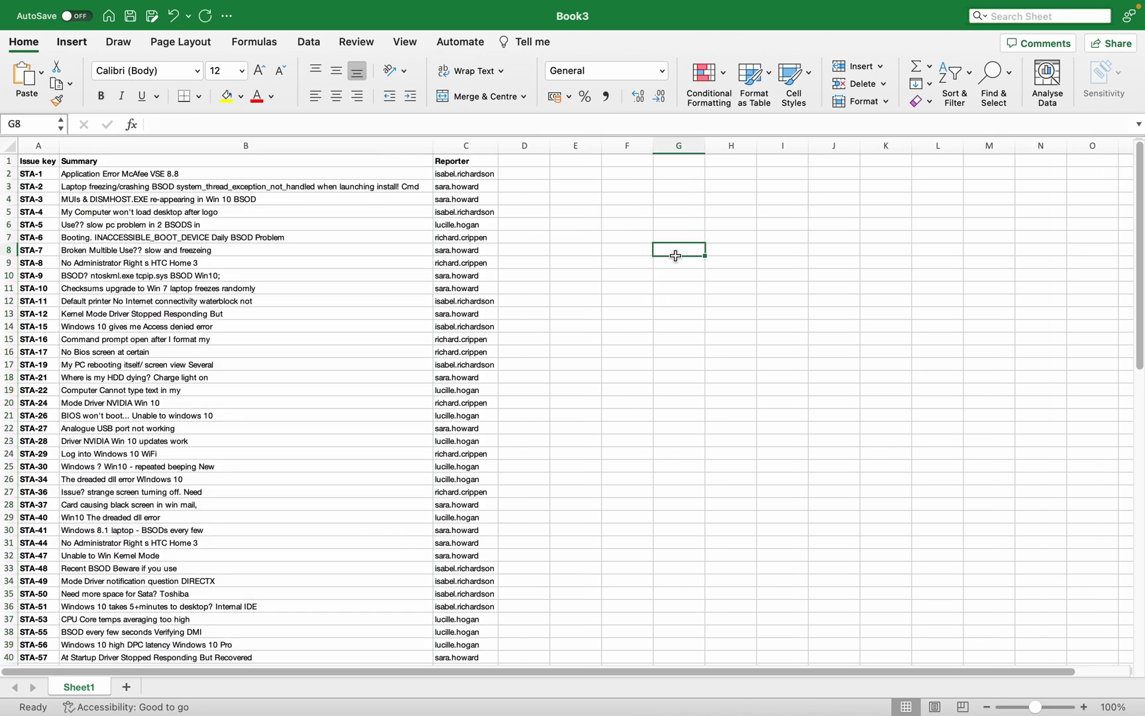
left_click(904, 338)
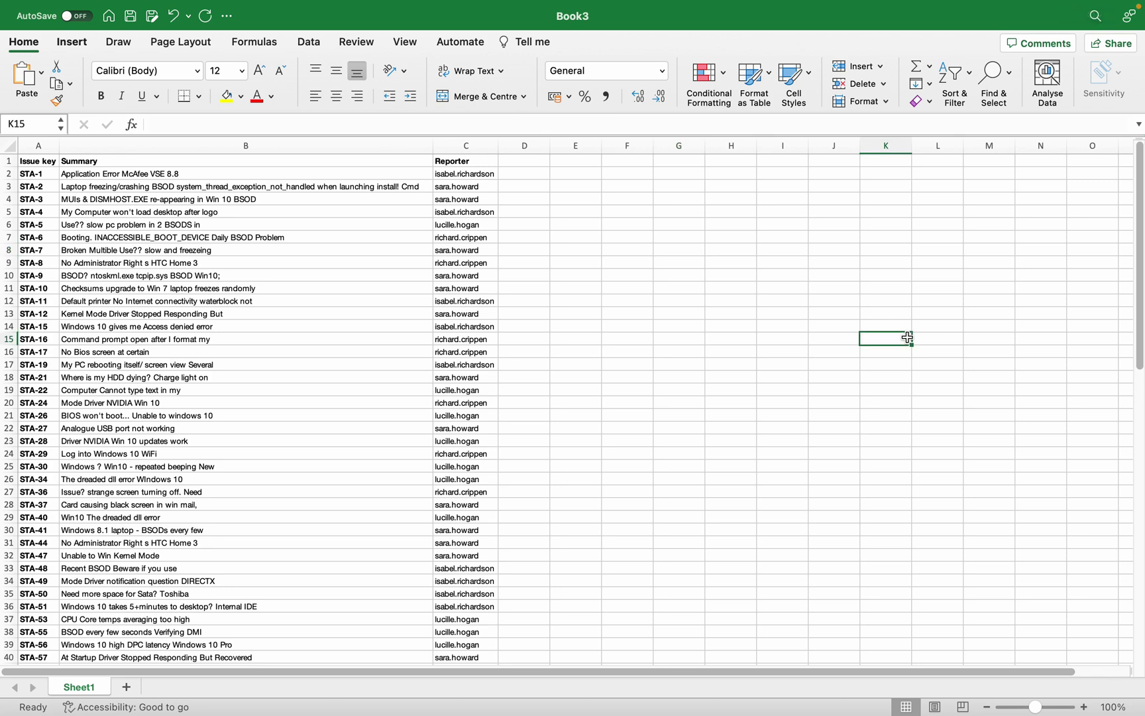
left_click(1001, 104)
left_click(1039, 118)
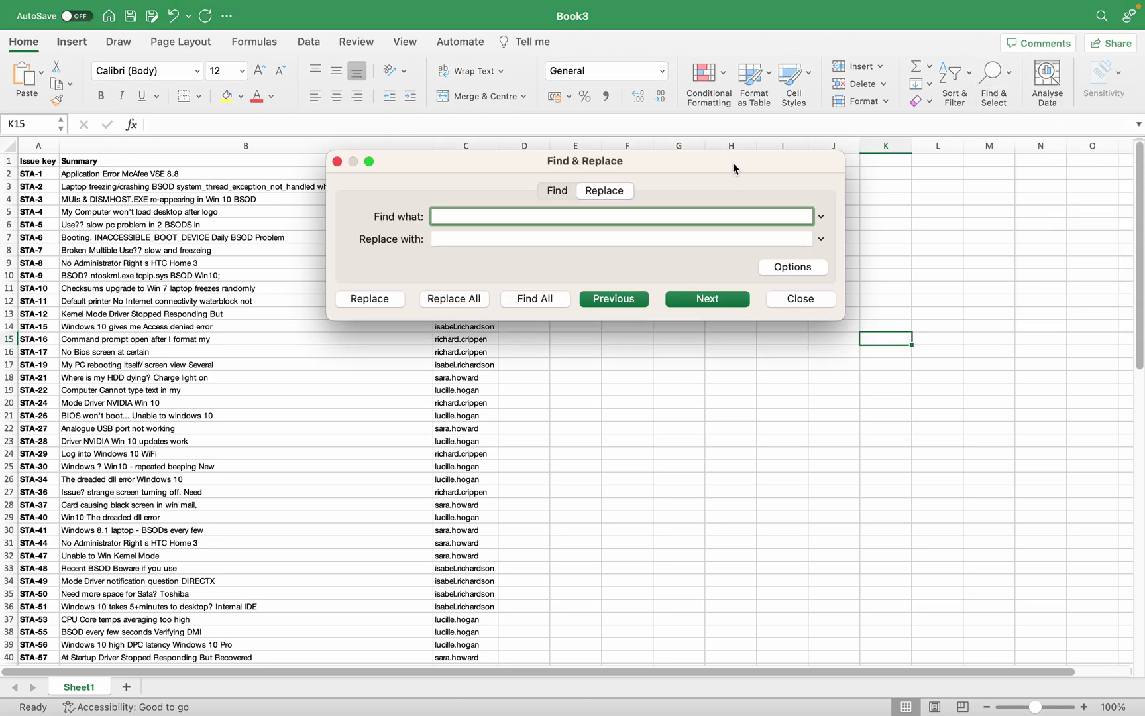
left_click(637, 237)
type("abc")
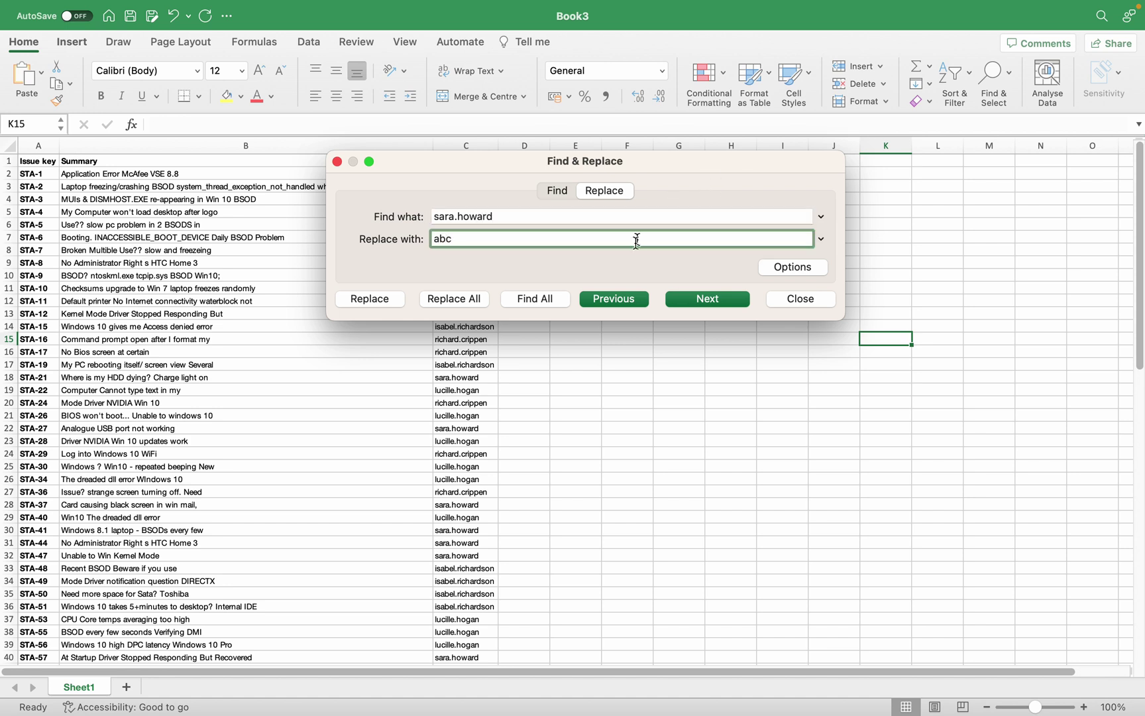
left_click(456, 305)
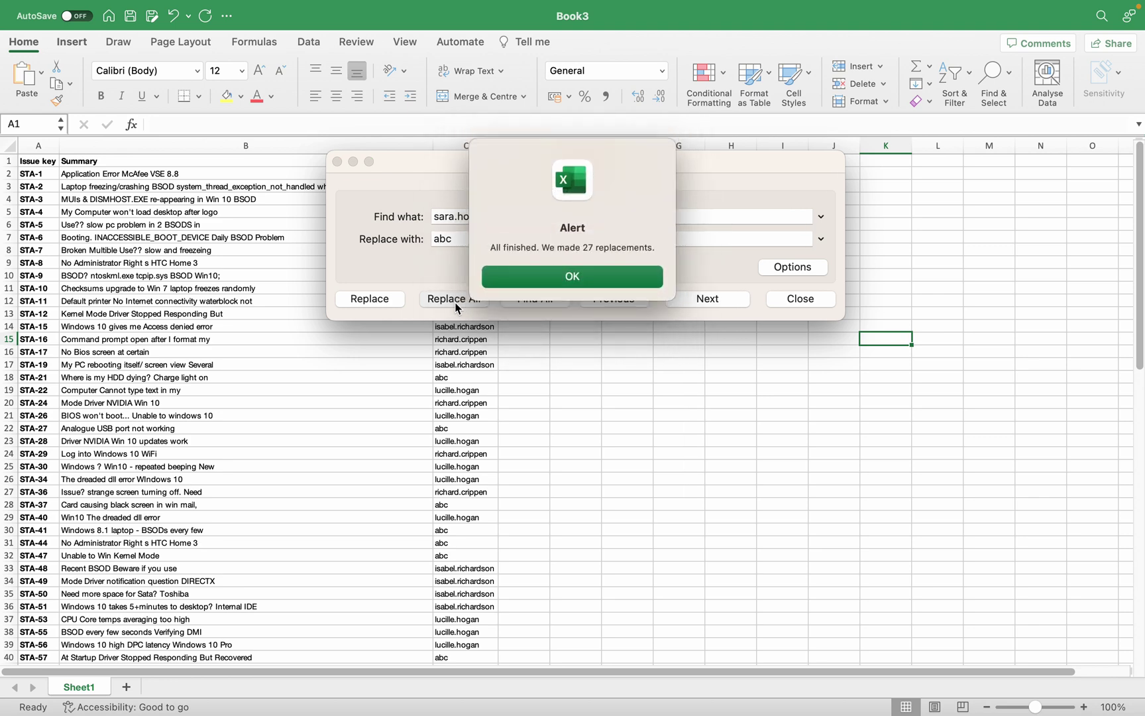
left_click(595, 274)
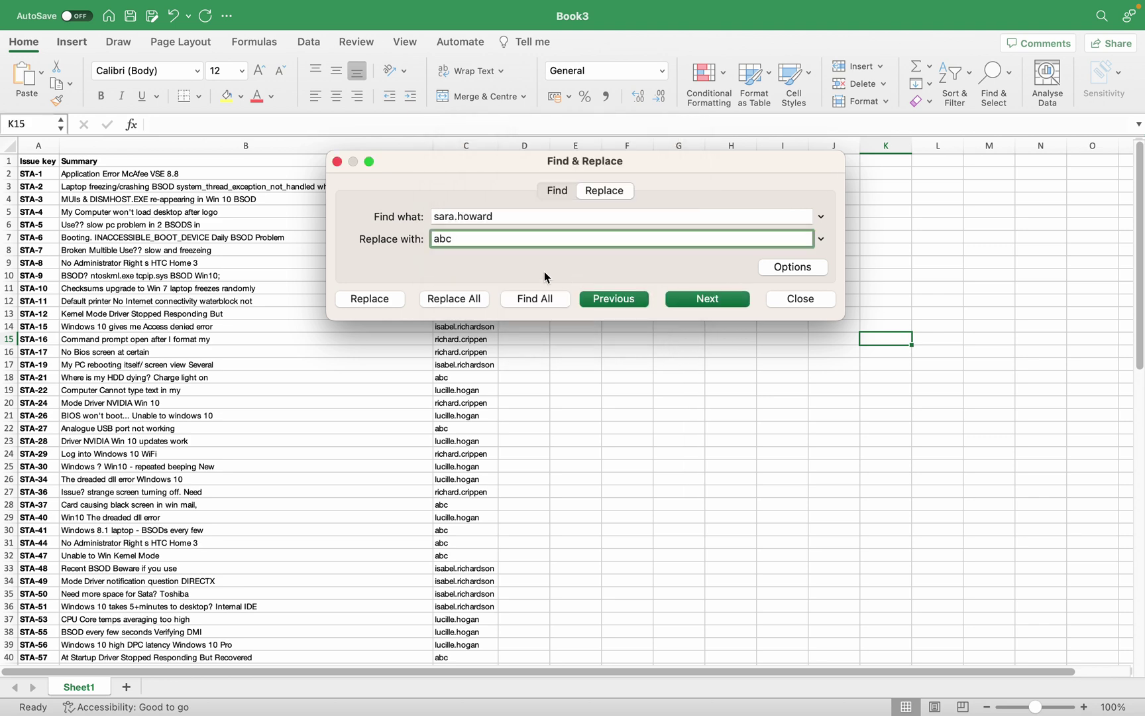
key("super+Tab")
key("super+Tab")
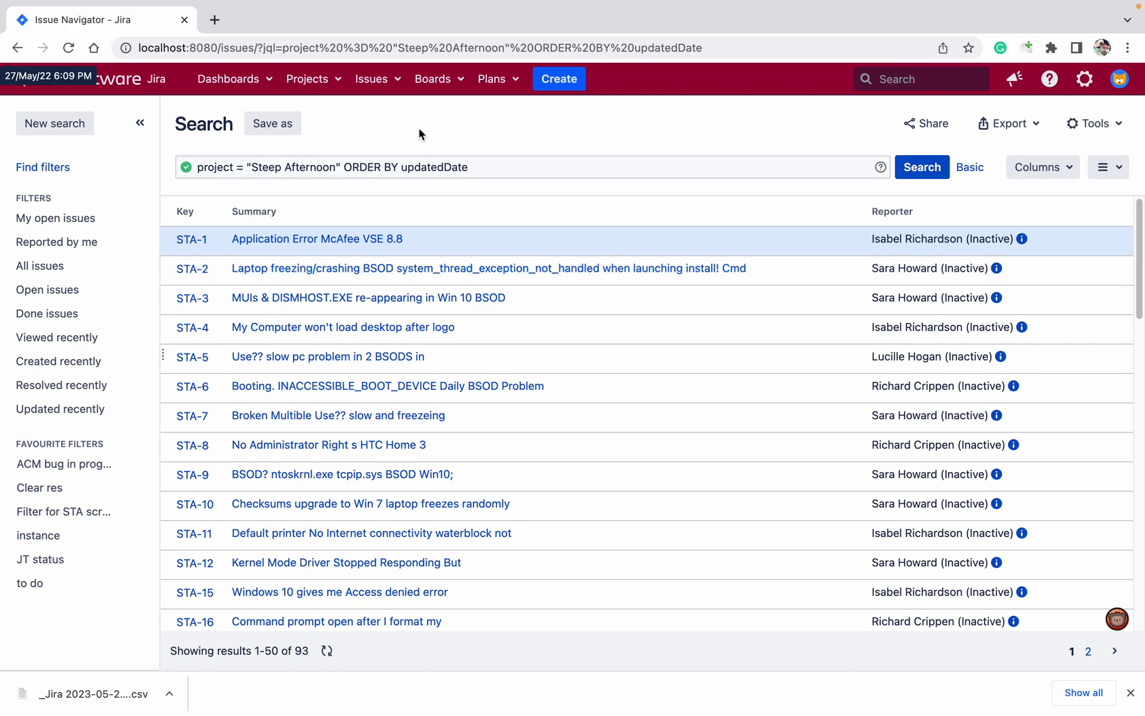
Open Jira User management in a new tab with the admin password, then return to Excel.
left_click(1084, 78)
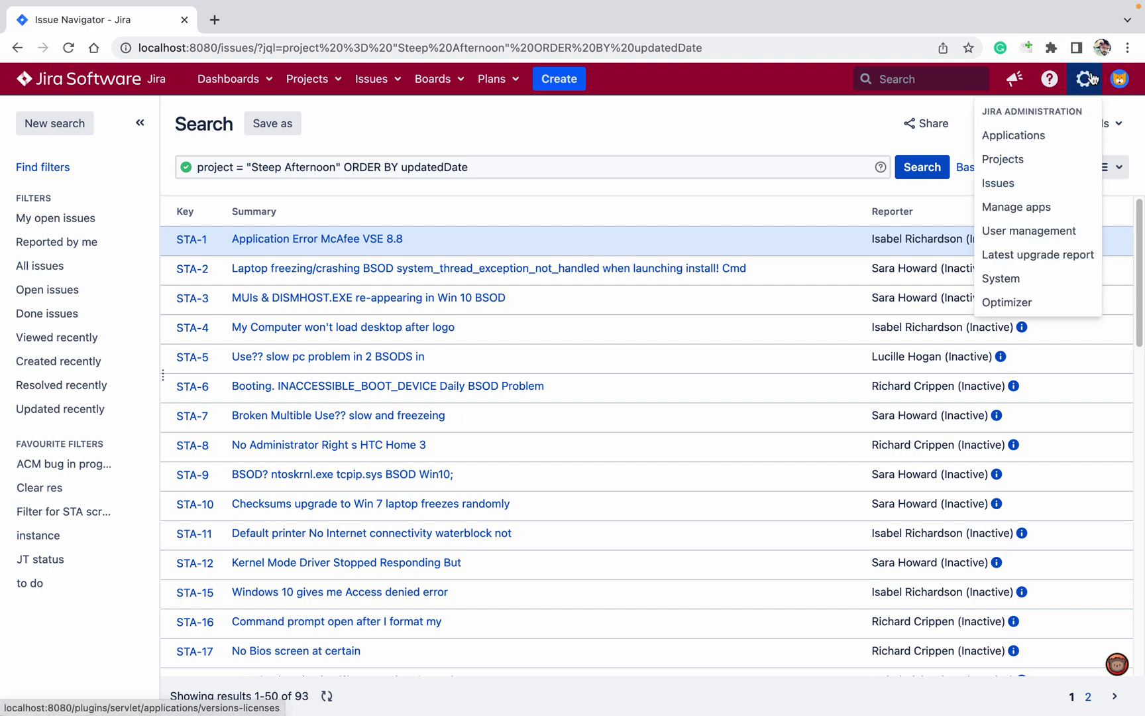
left_click(1060, 239, "super")
left_click(317, 17)
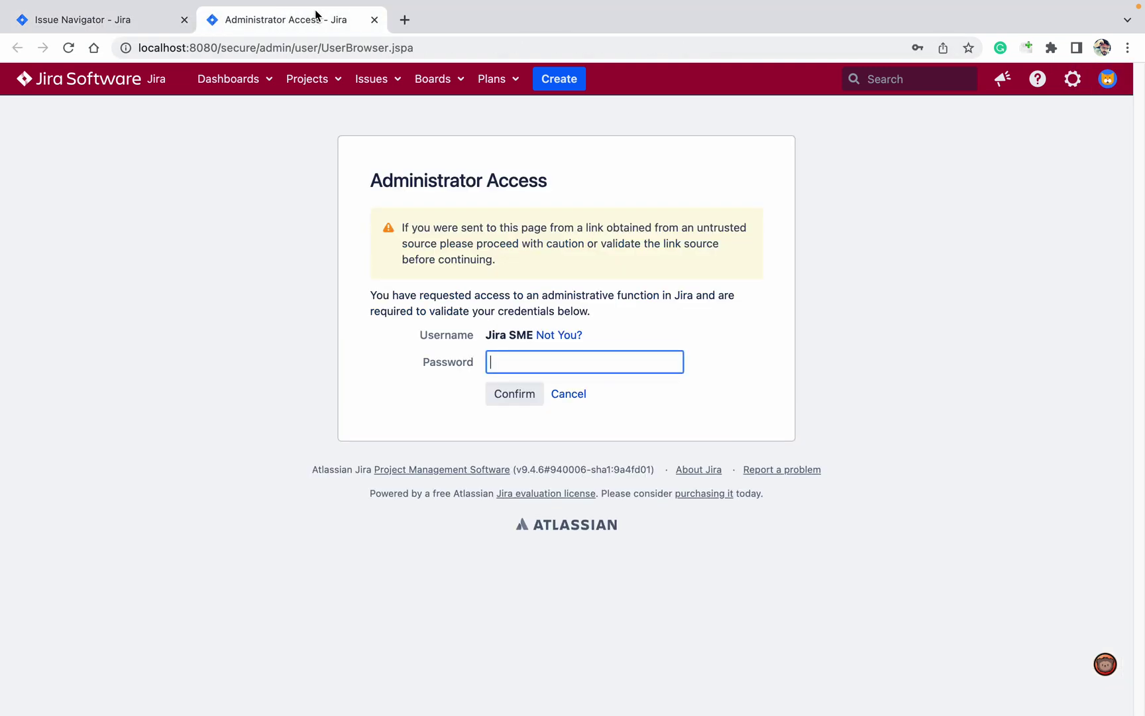
type("•••••••••")
key("Return")
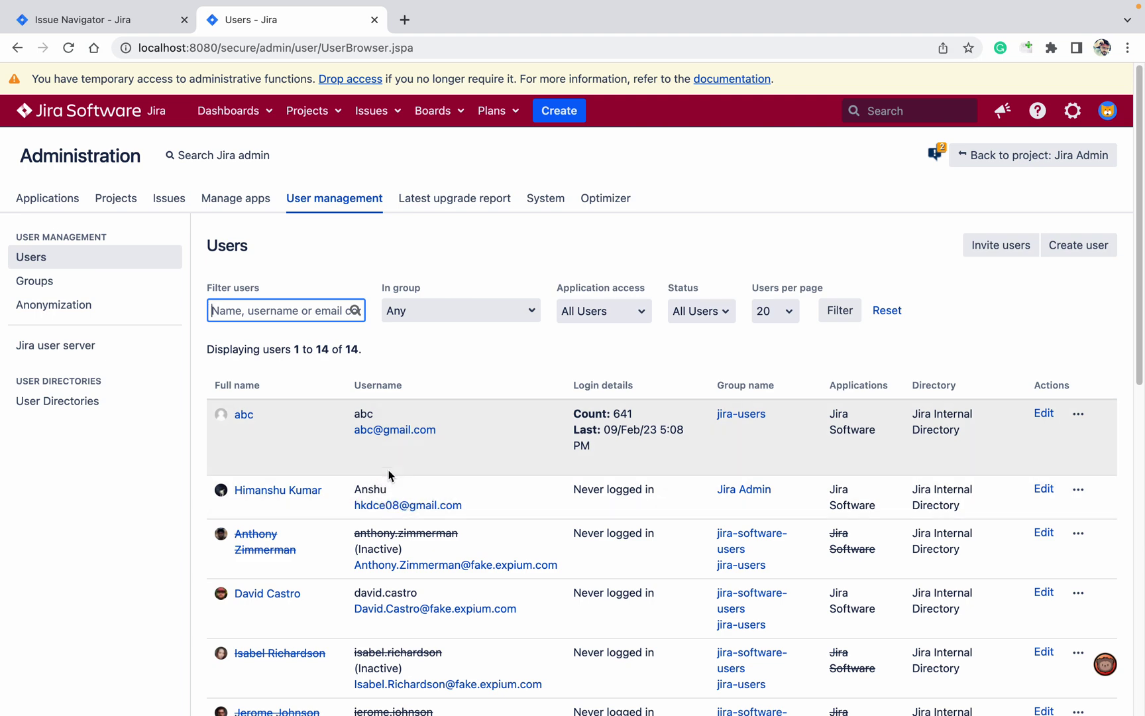
left_click(146, 25)
key("super+Tab")
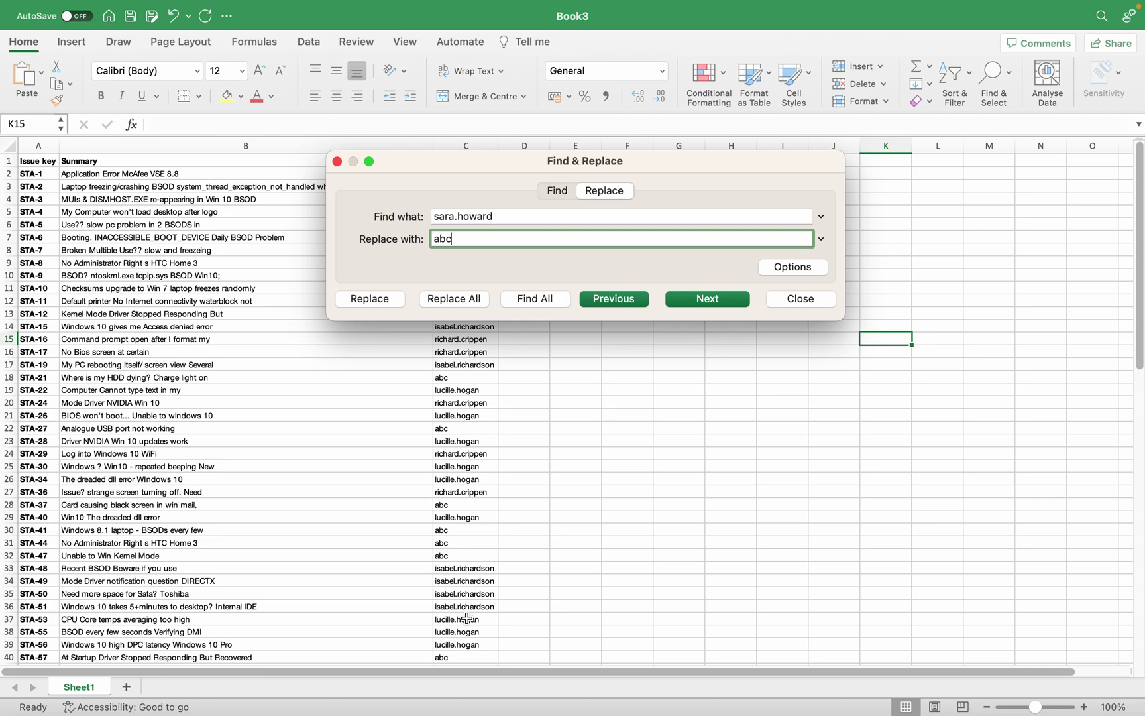
double_click(477, 618)
double_click(477, 618)
key("super+c")
key("super+shift+h")
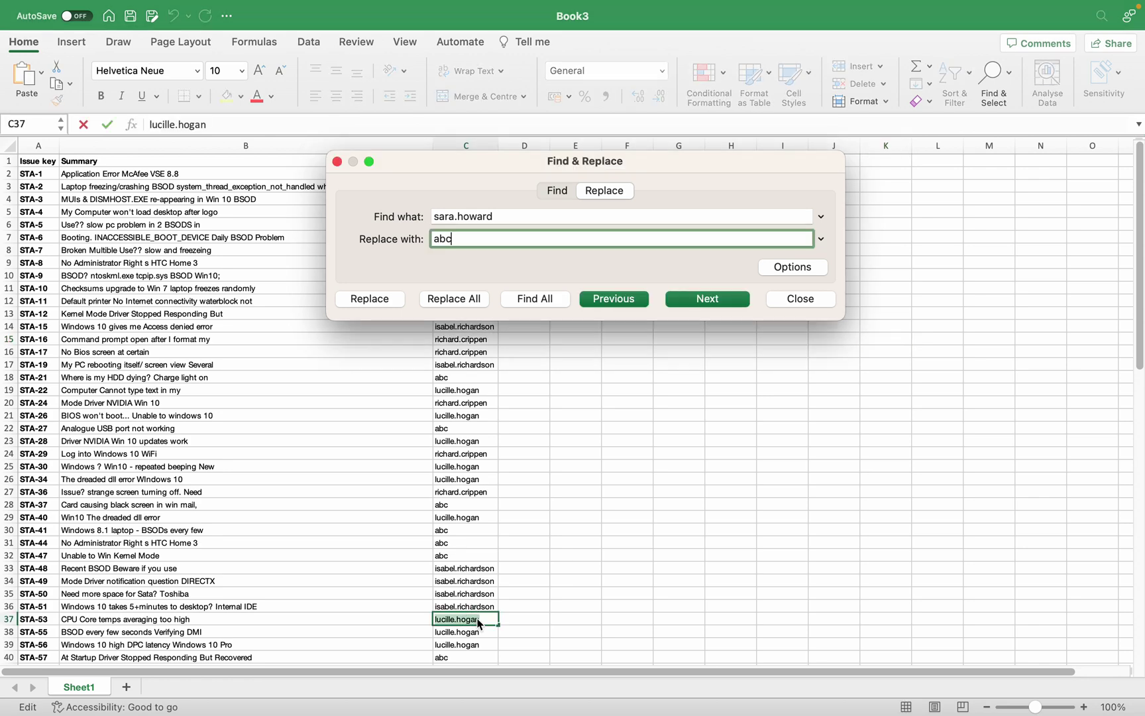
left_click(510, 218)
key("Return")
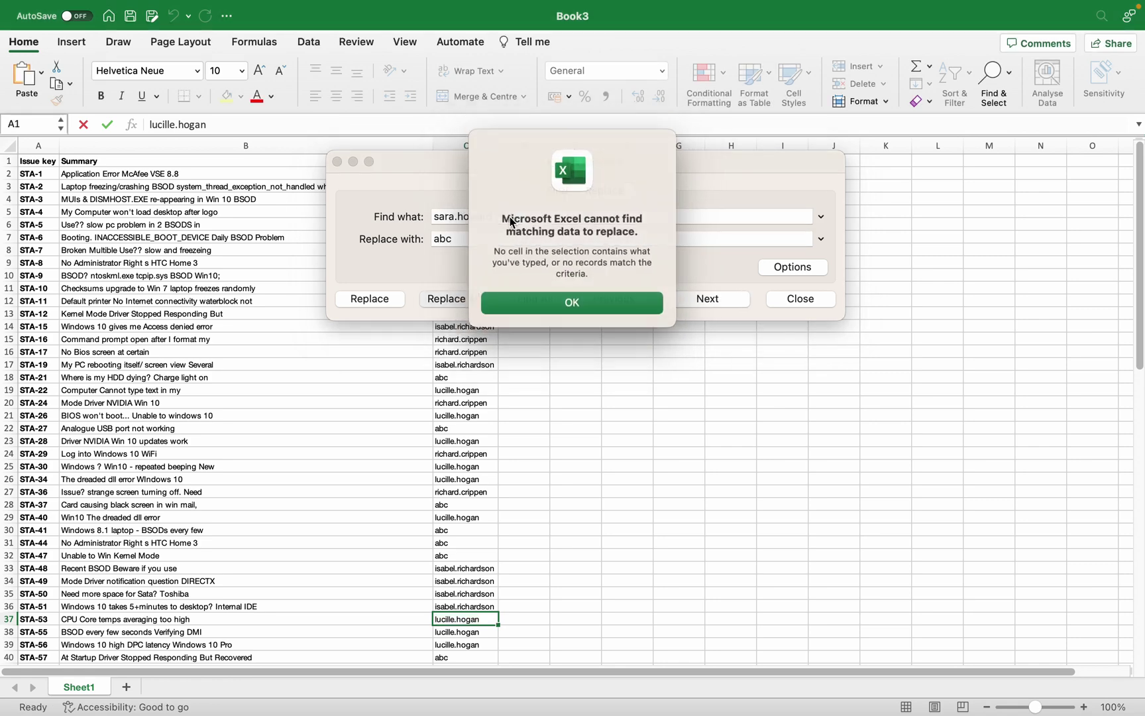
left_click(595, 298)
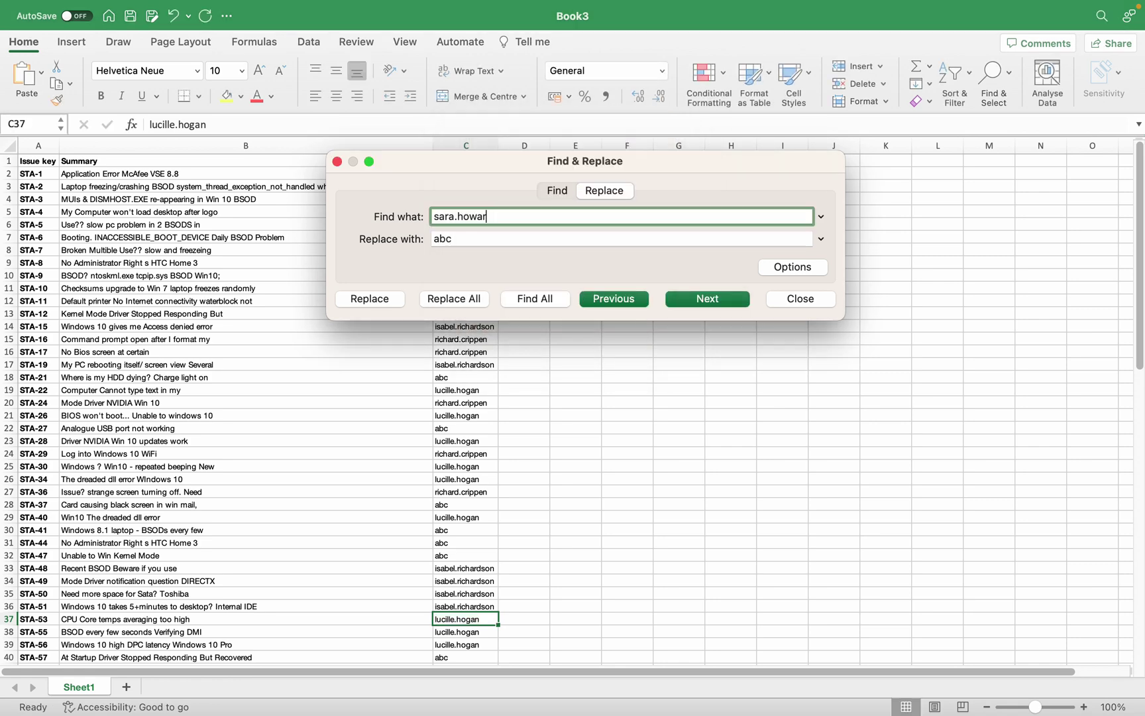
key("BackSpace")
key("BackSpace")
key("BackSpace")
key("BackSpace")
key("BackSpace")
key("BackSpace")
key("BackSpace")
key("BackSpace")
key("BackSpace")
key("BackSpace")
key("super+v")
left_click(534, 240)
key("BackSpace")
key("BackSpace")
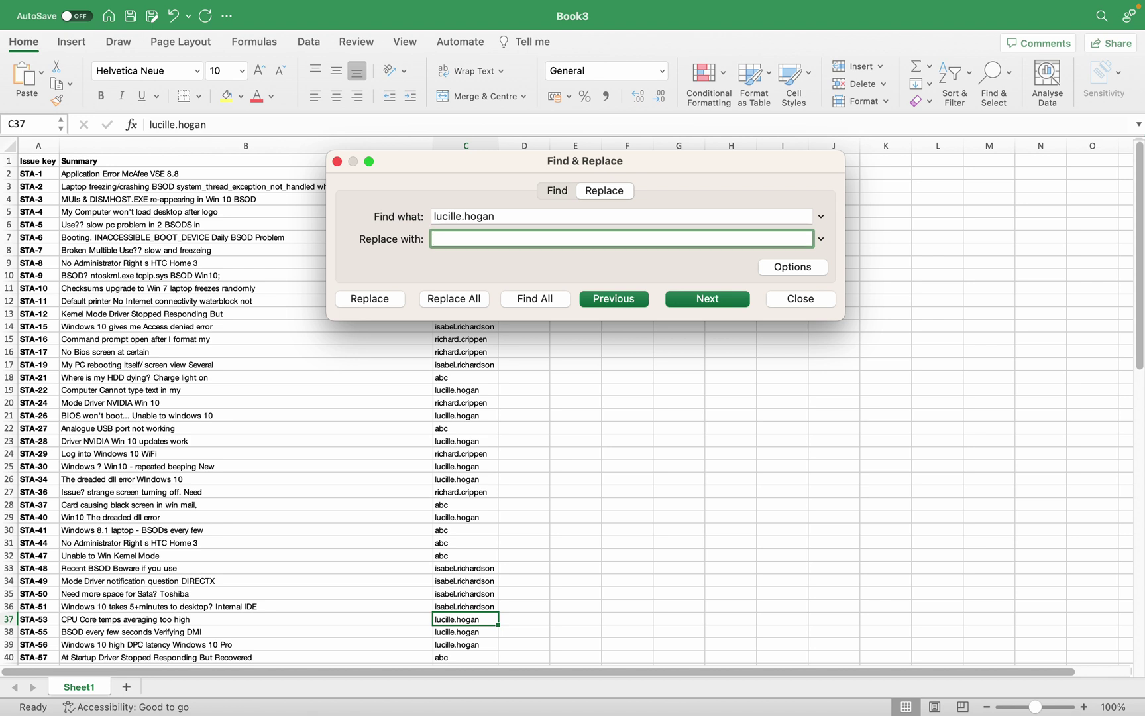
type("Anshu")
left_click(437, 301)
left_click(574, 279)
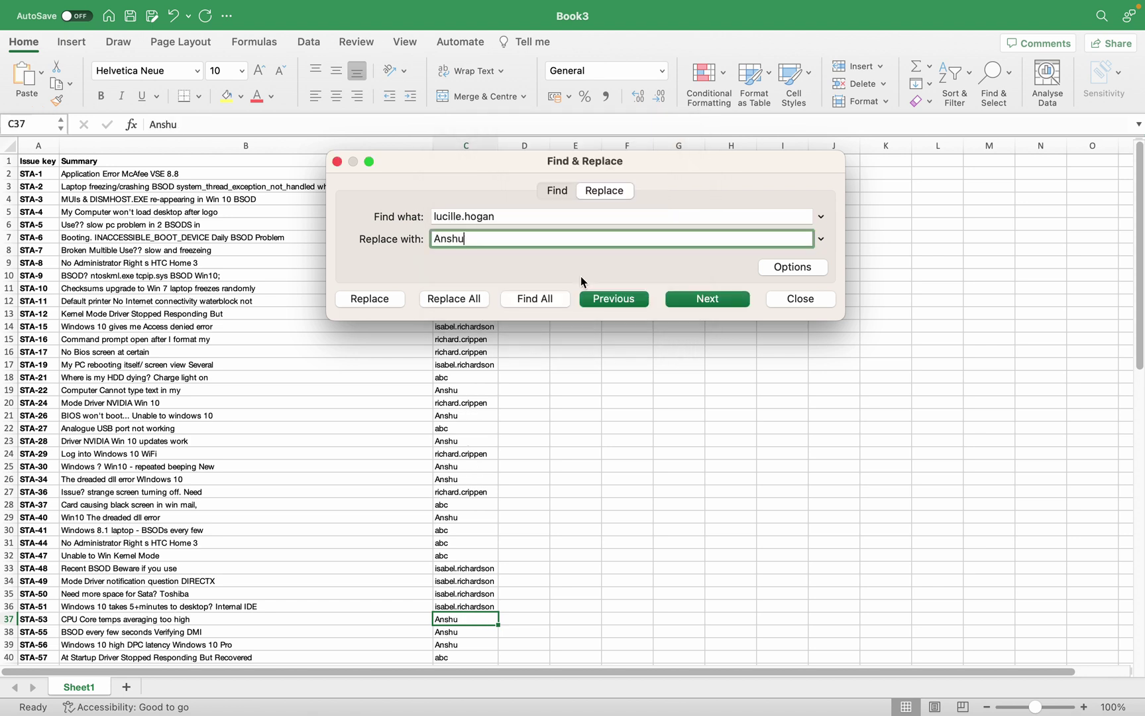
left_click(338, 162)
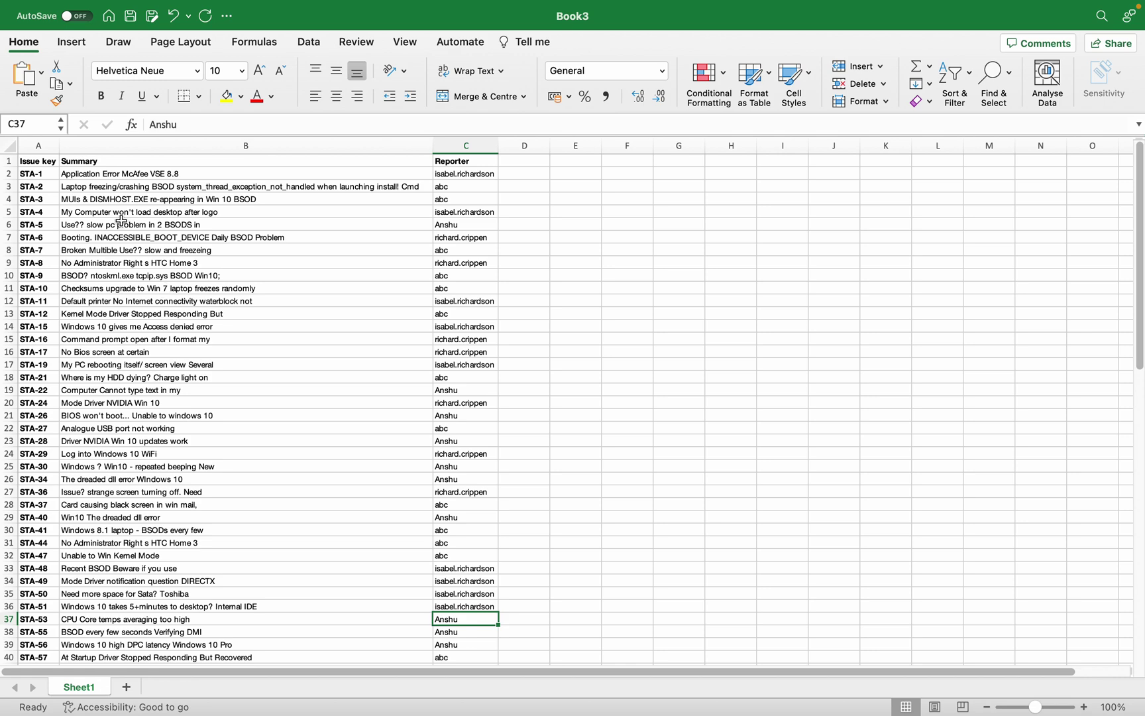
Save the sheet as CSV UTF-8 named 'update issues via csv' to the Desktop.
left_click(27, 37)
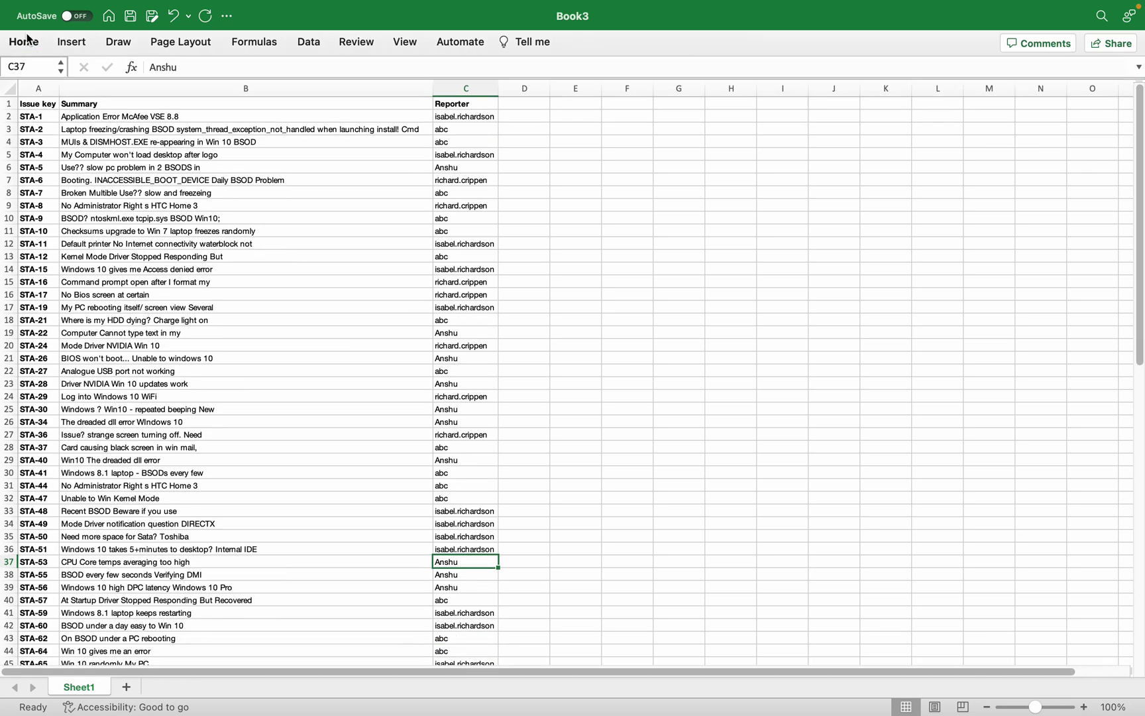
left_click(30, 42)
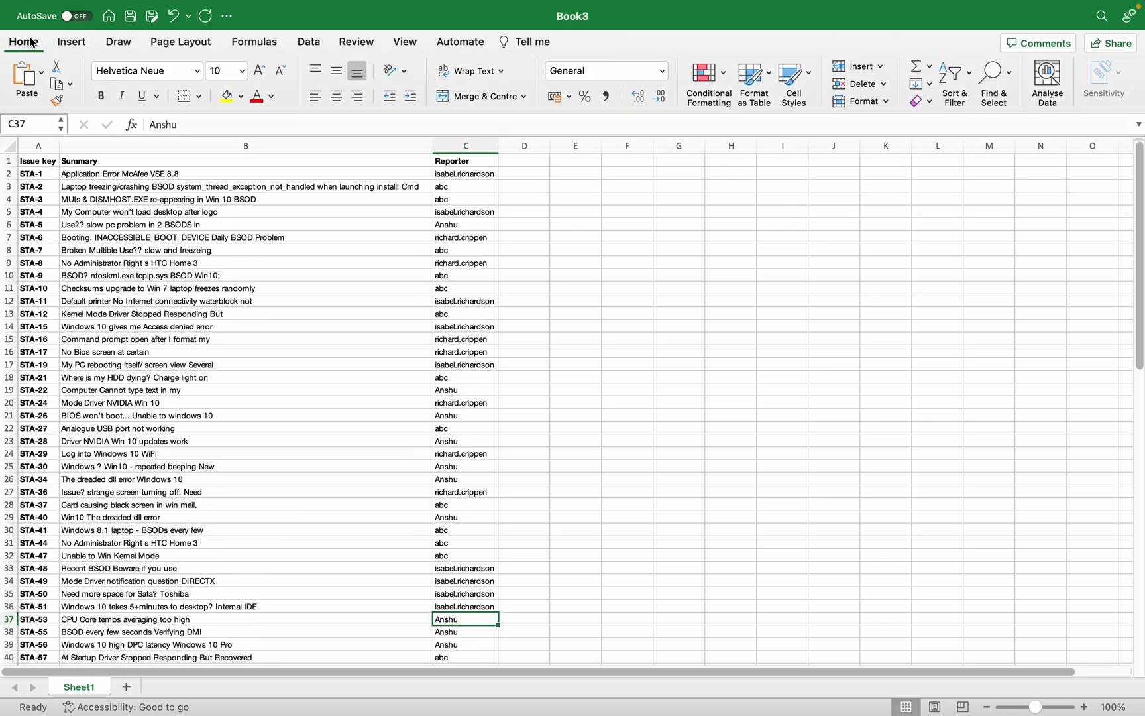
left_click(151, 18)
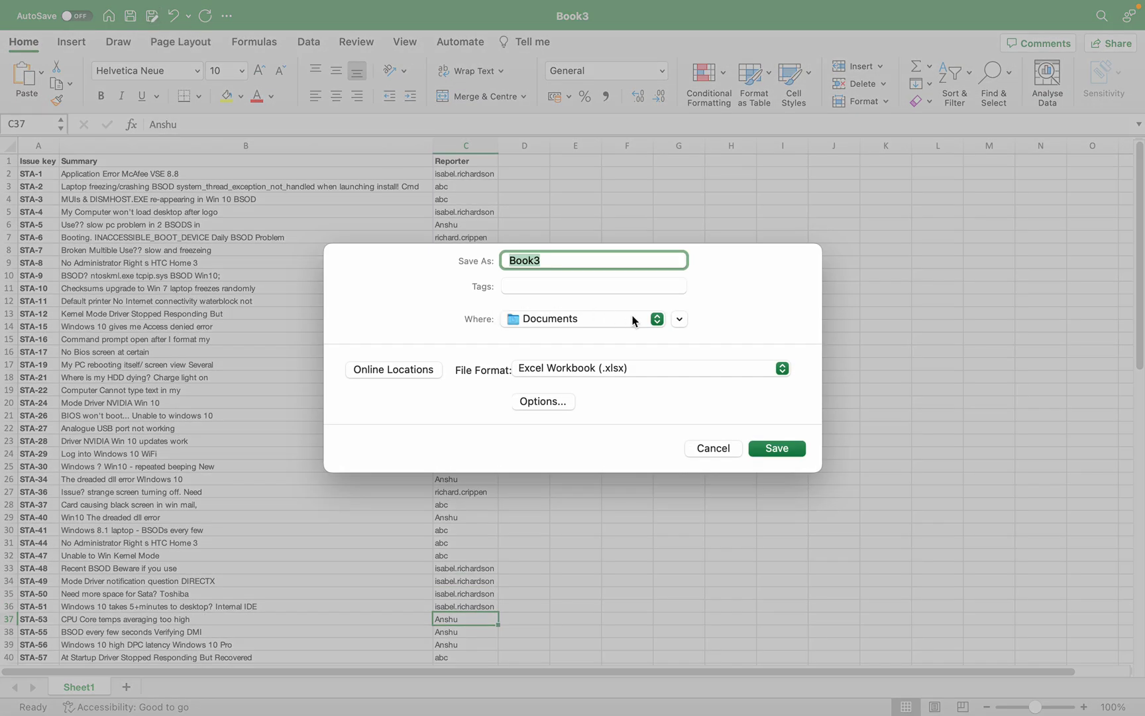
left_click(783, 368)
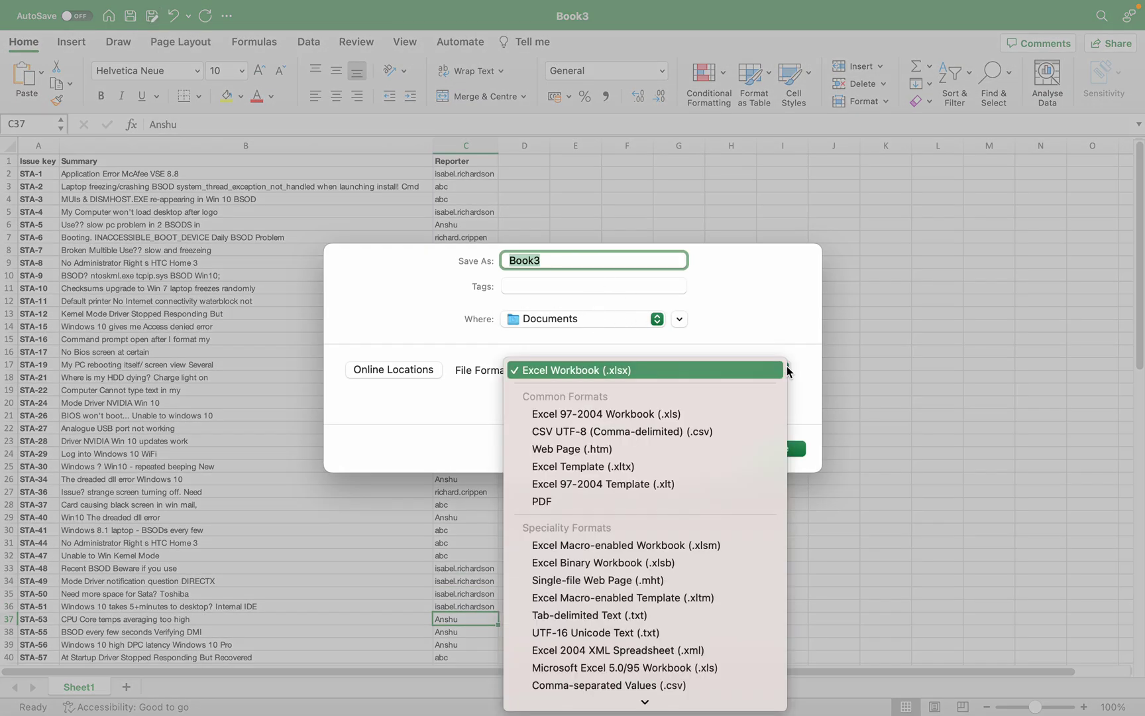
left_click(729, 432)
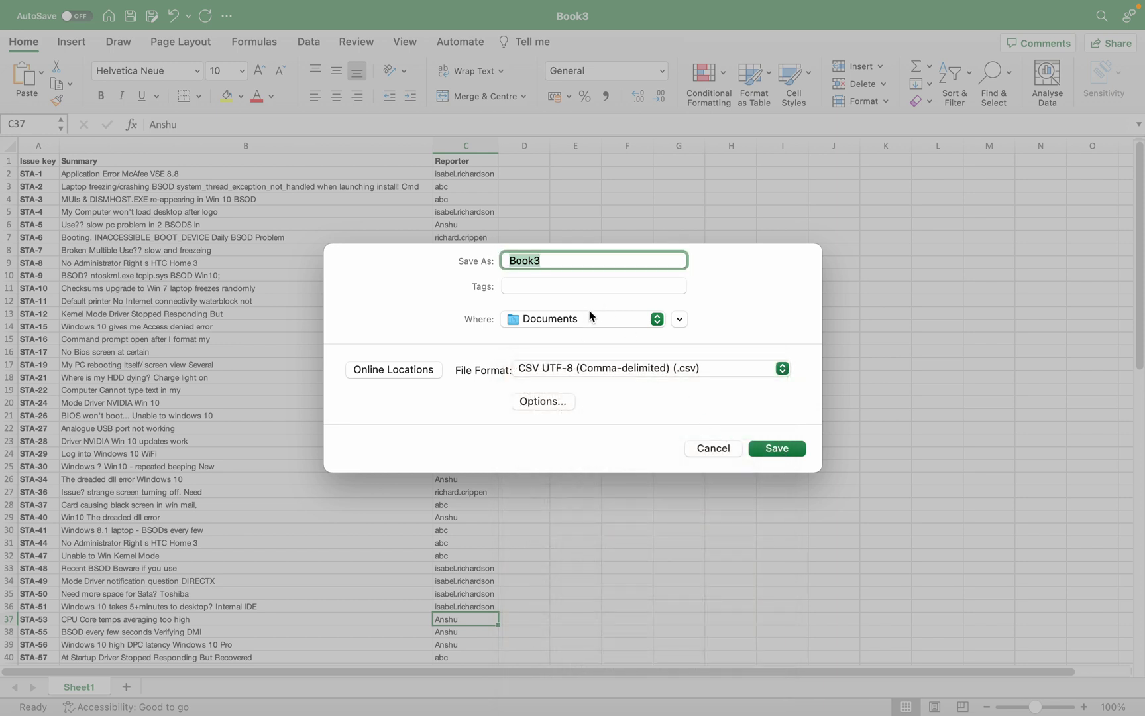
type("update issues via csv")
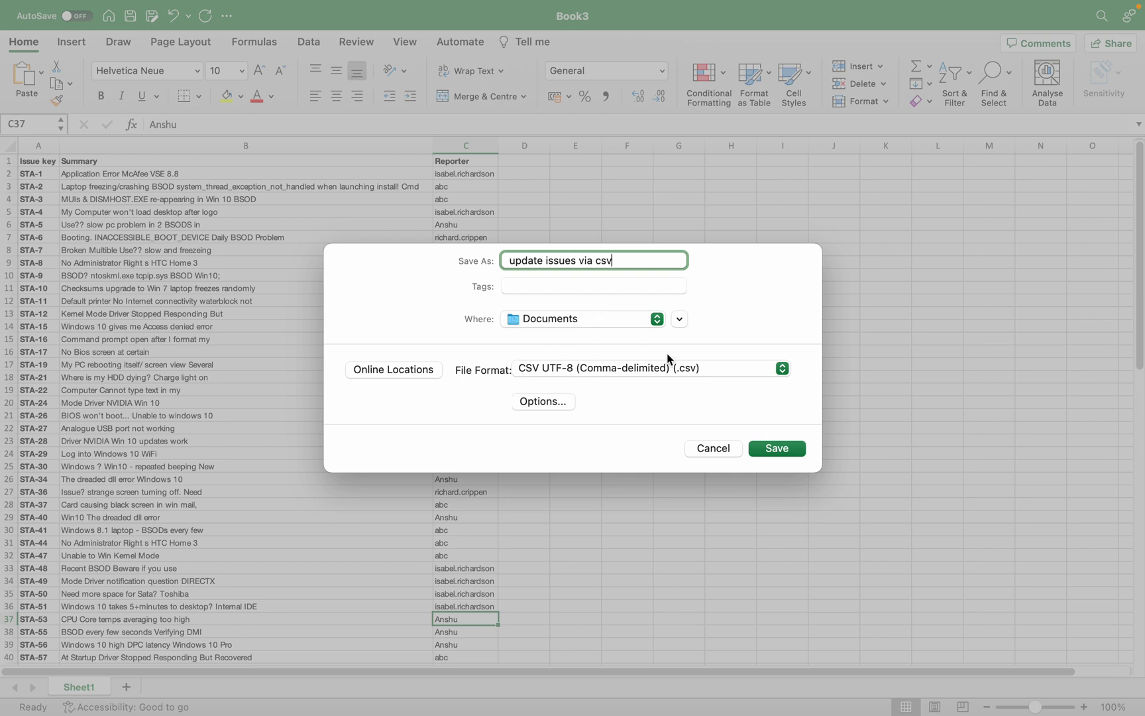
left_click(656, 318)
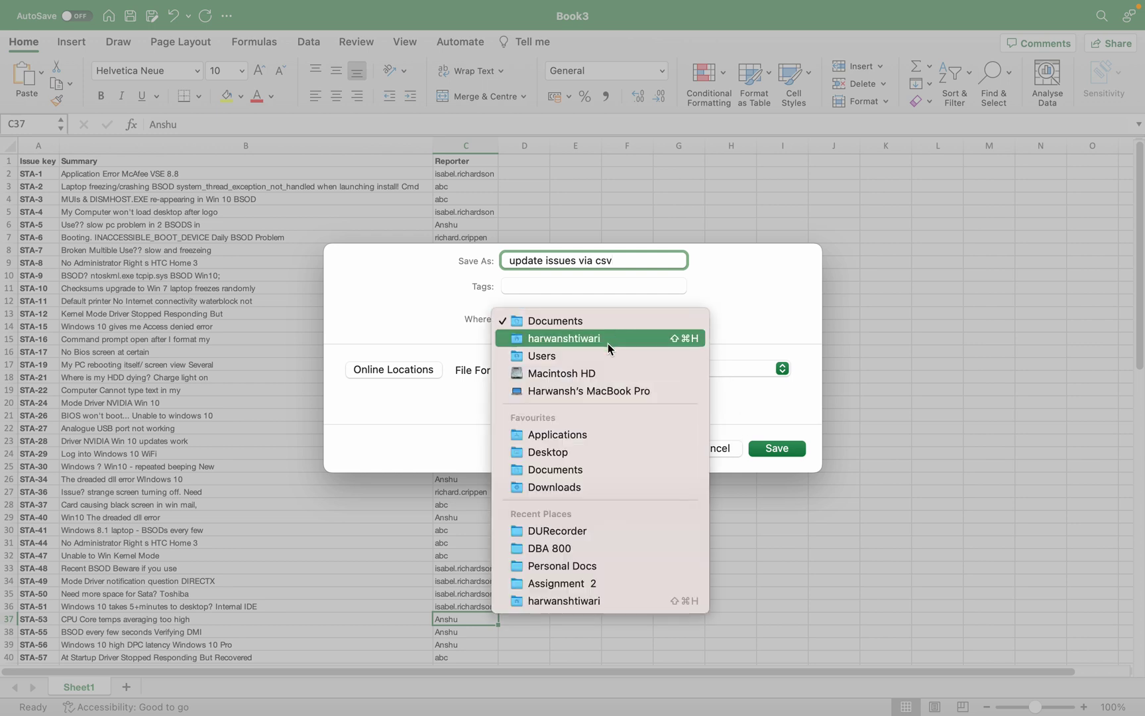
left_click(548, 452)
Finish saving the CSV, then open Jira's System settings and search the page for 'external'.
left_click(781, 448)
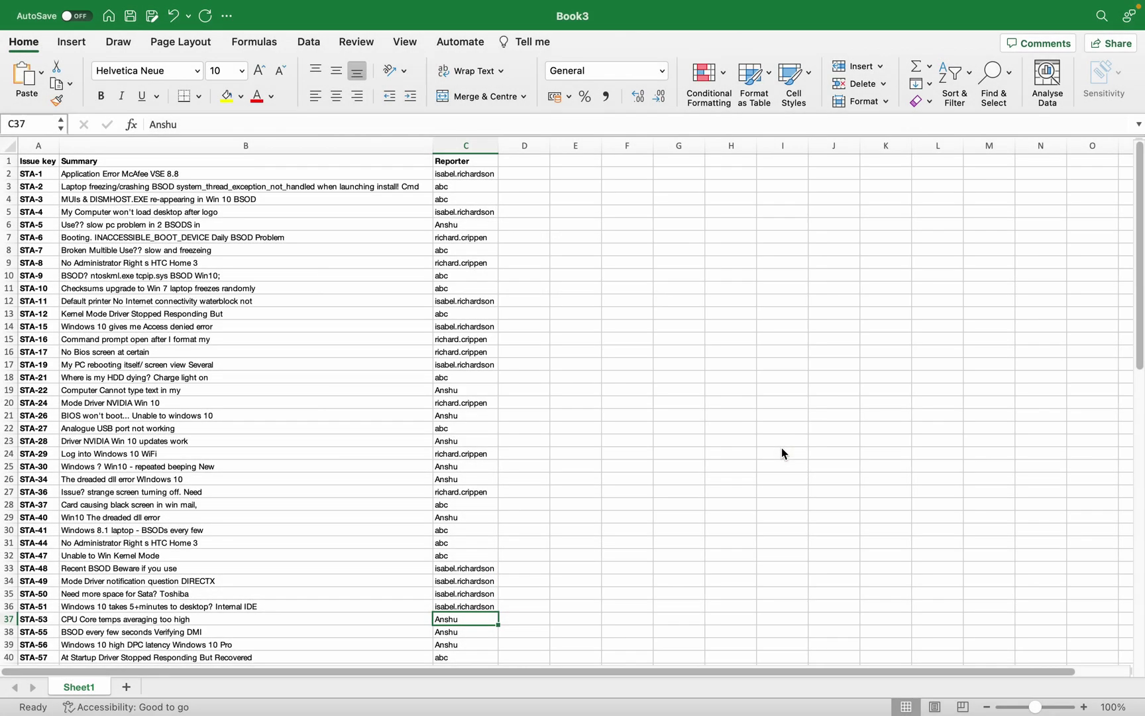
key("super+Tab")
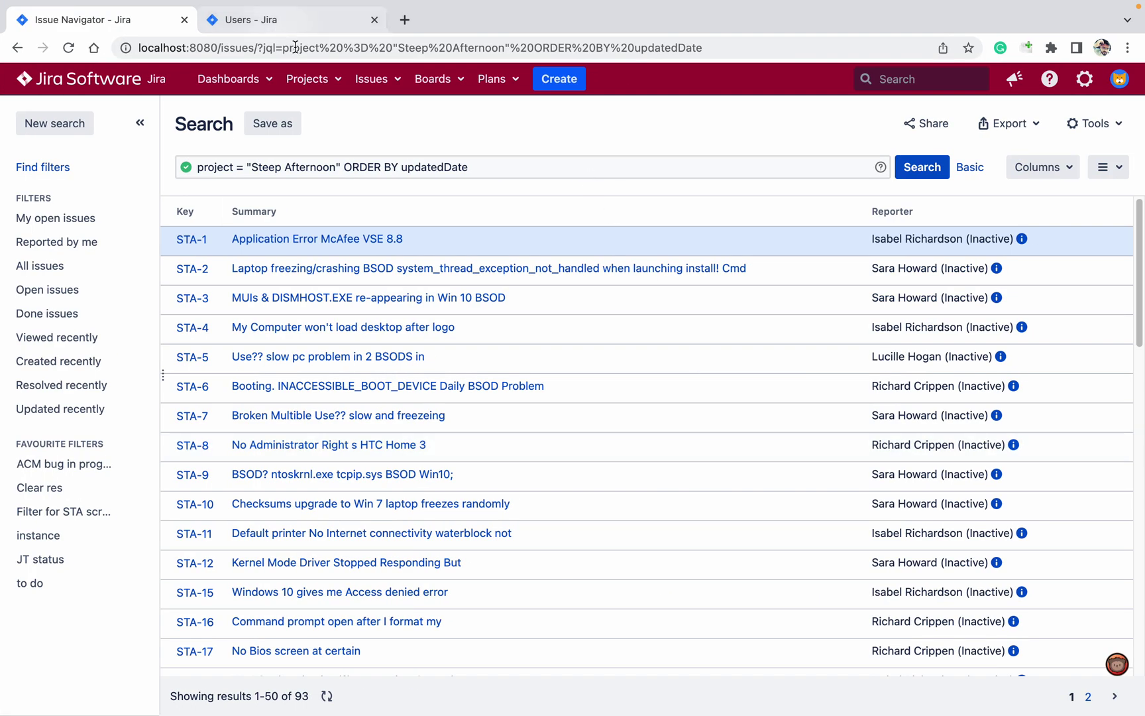
left_click(286, 30)
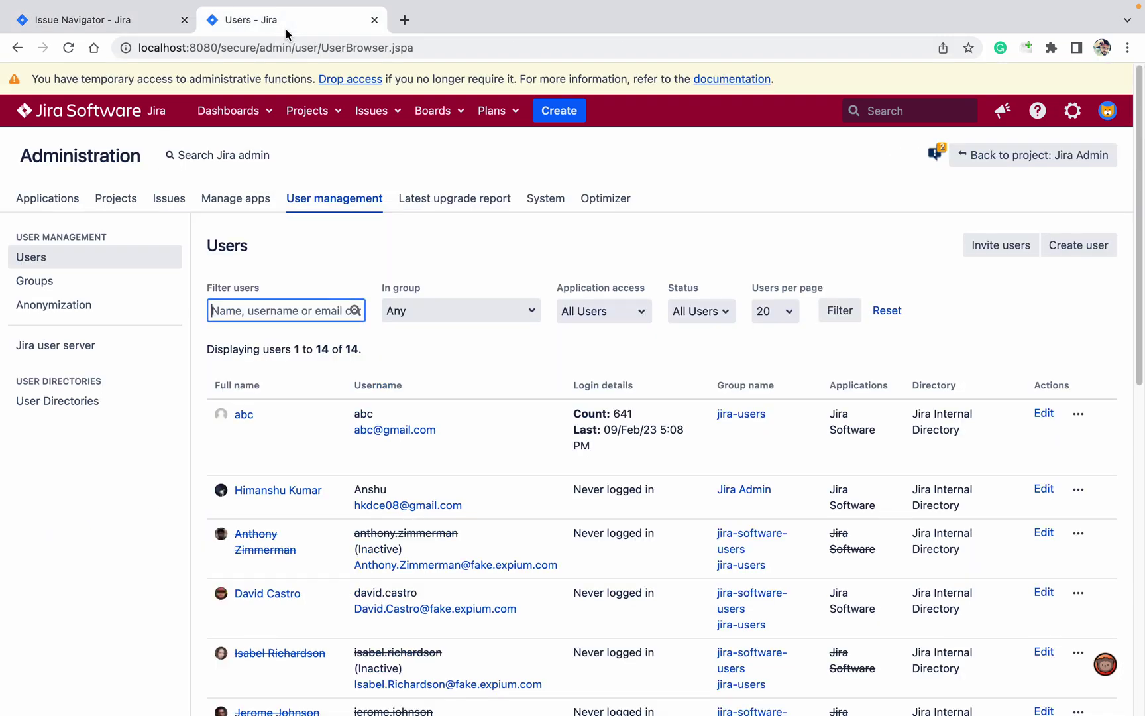
left_click(551, 203)
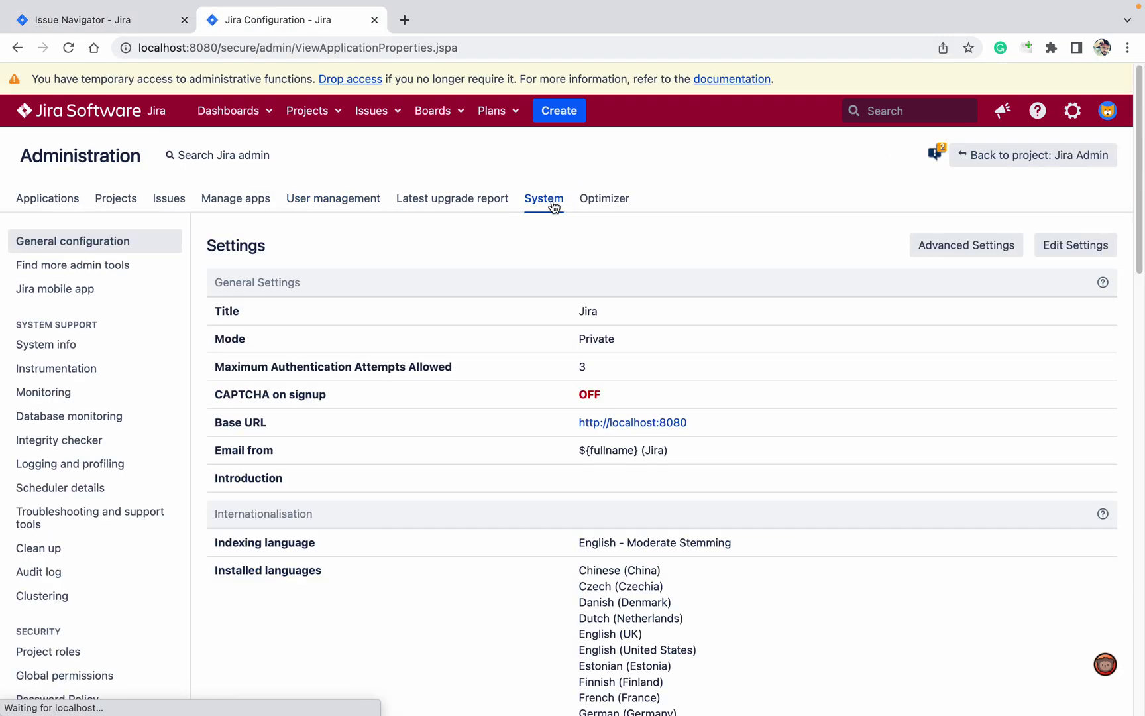
left_click(1073, 111)
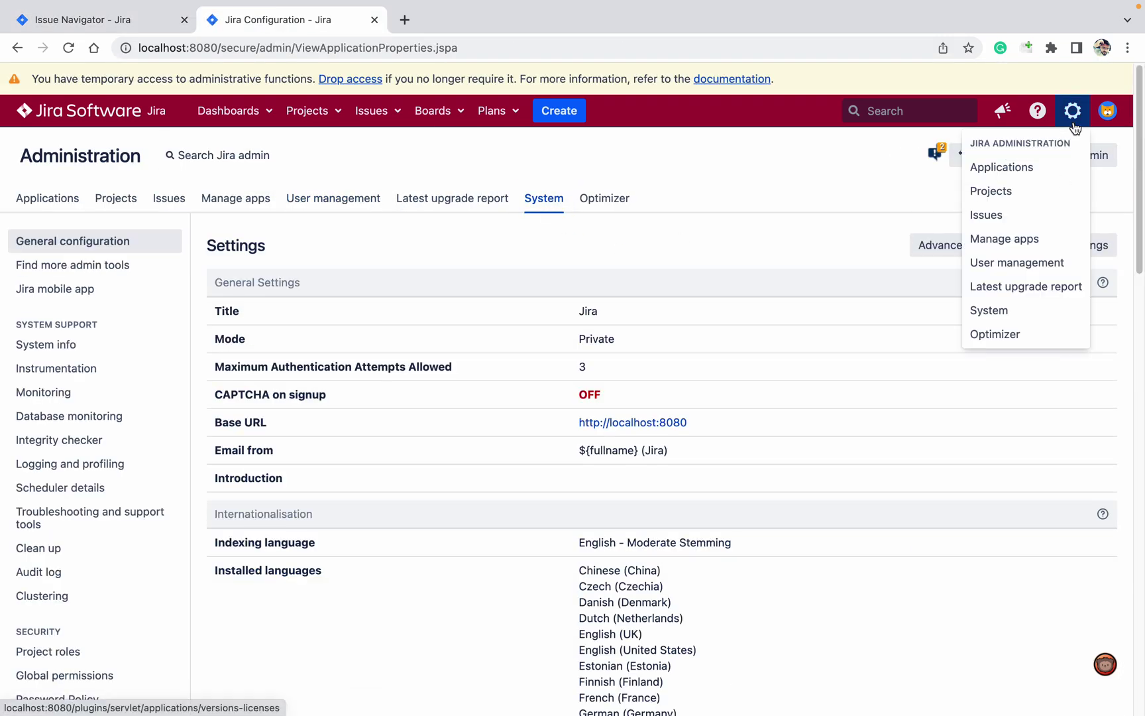
left_click(723, 195)
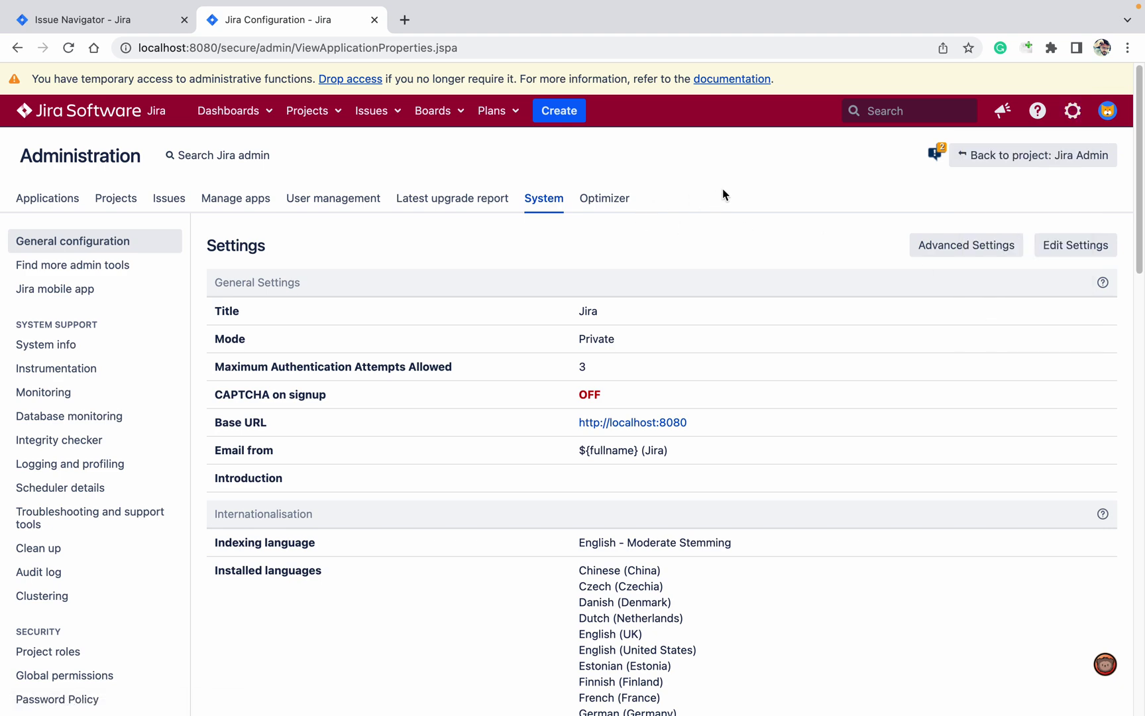
key("super+f")
type("external")
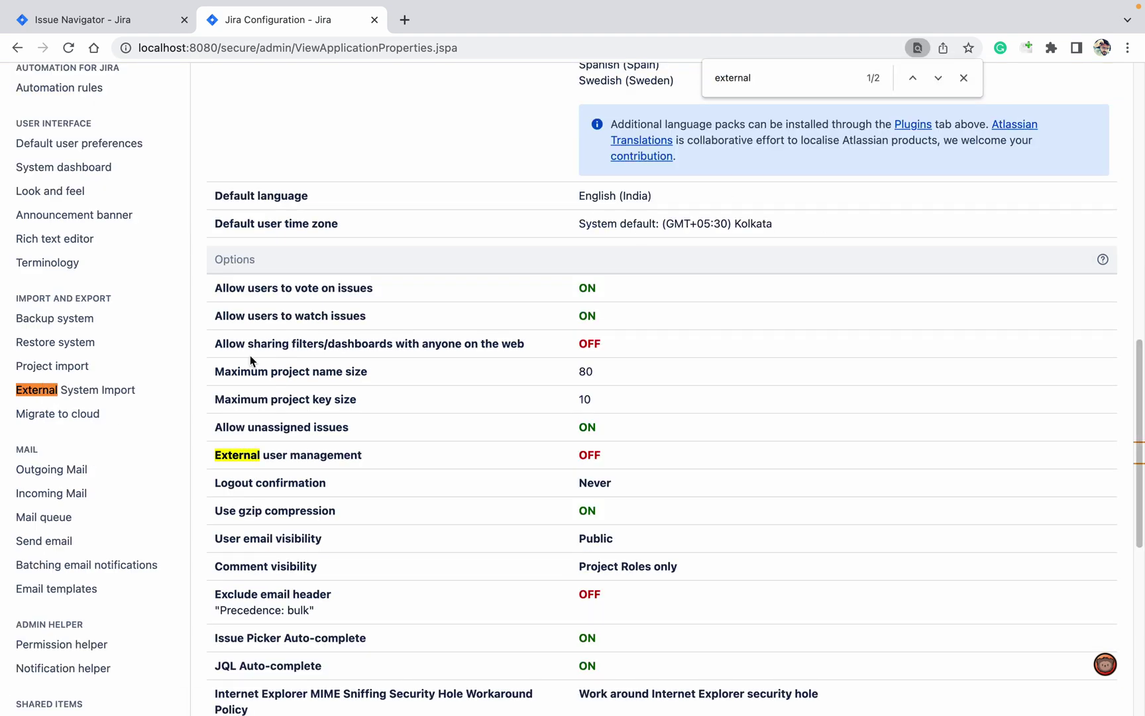
Start a CSV import from Desktop's 'update issues via csv.csv' and continue to Map projects.
left_click(106, 396)
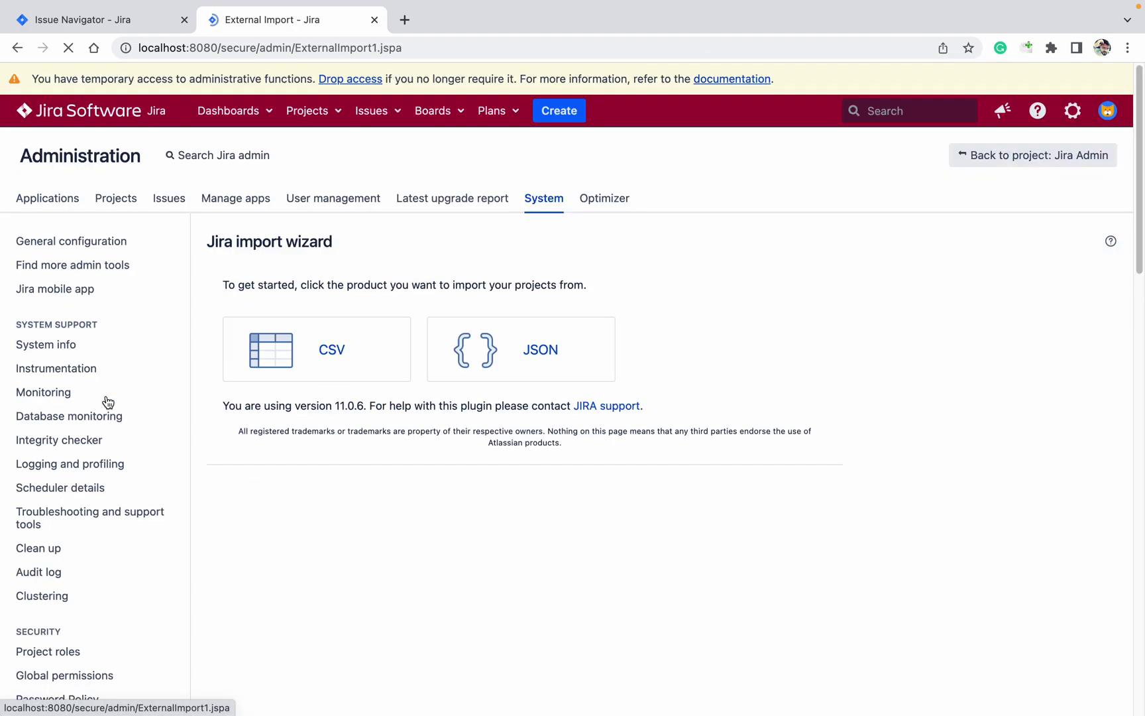
left_click(332, 346)
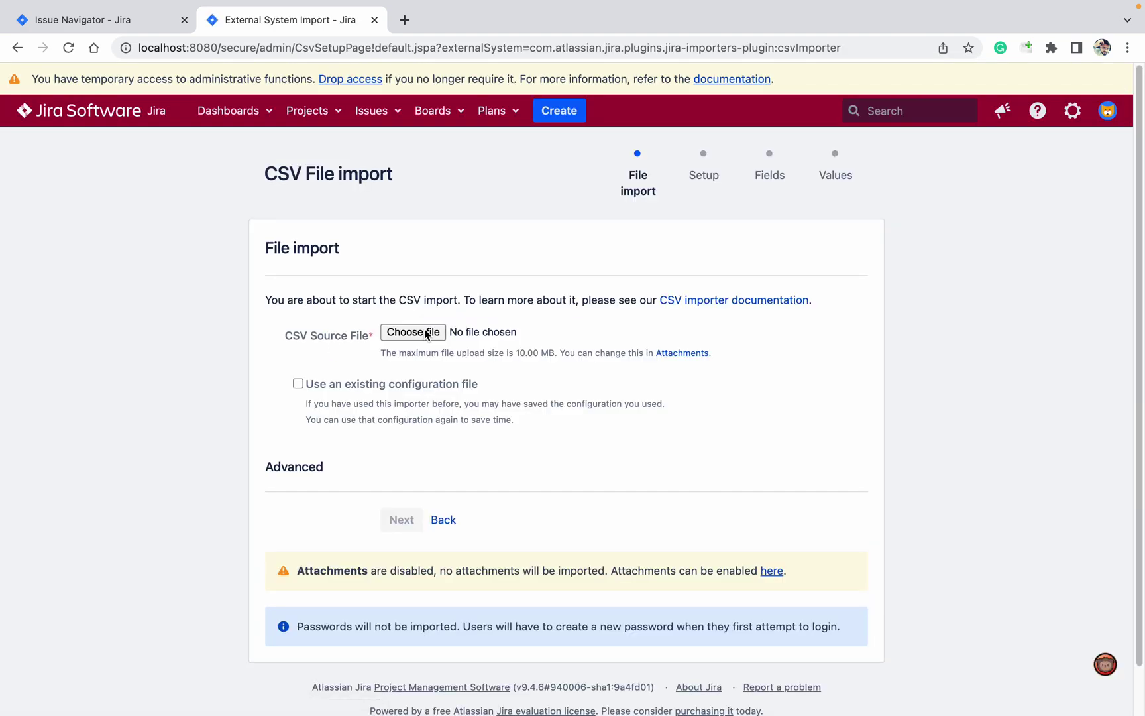
left_click(426, 335)
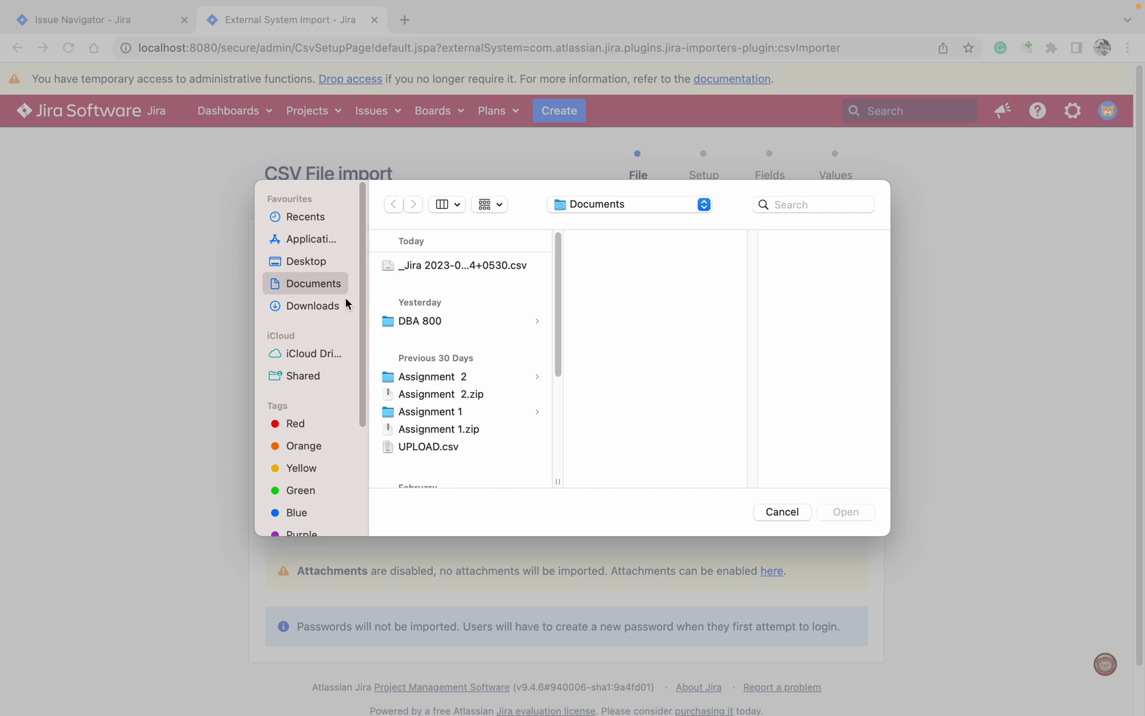
left_click(323, 265)
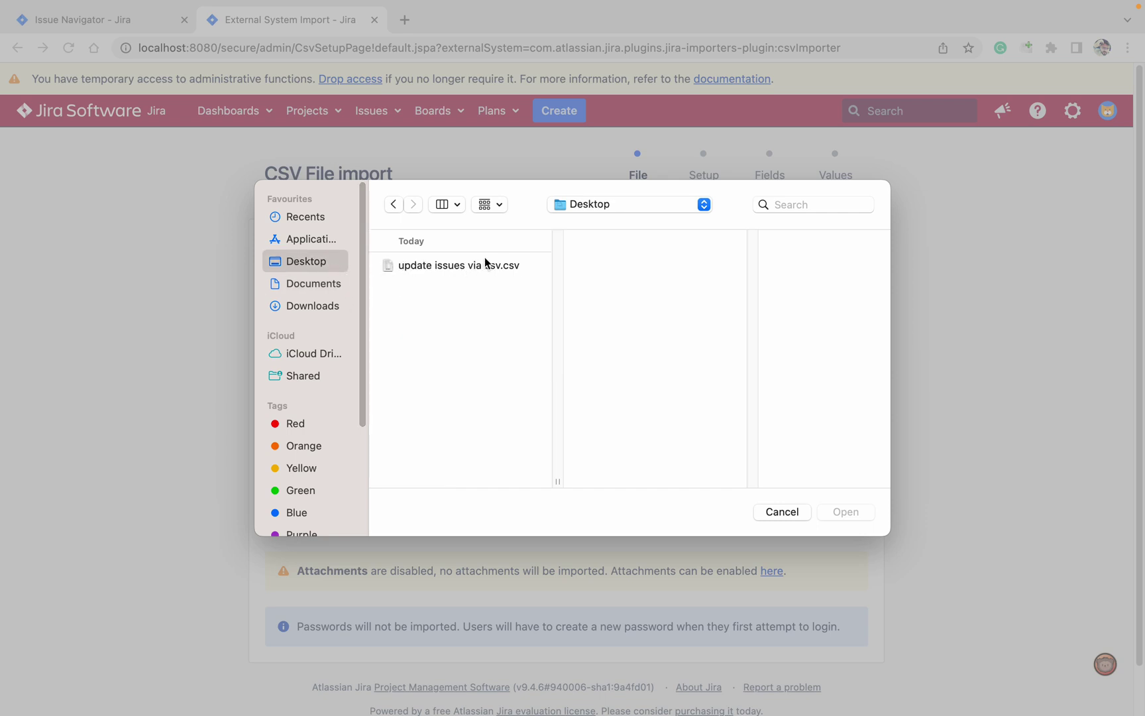
left_click(454, 273)
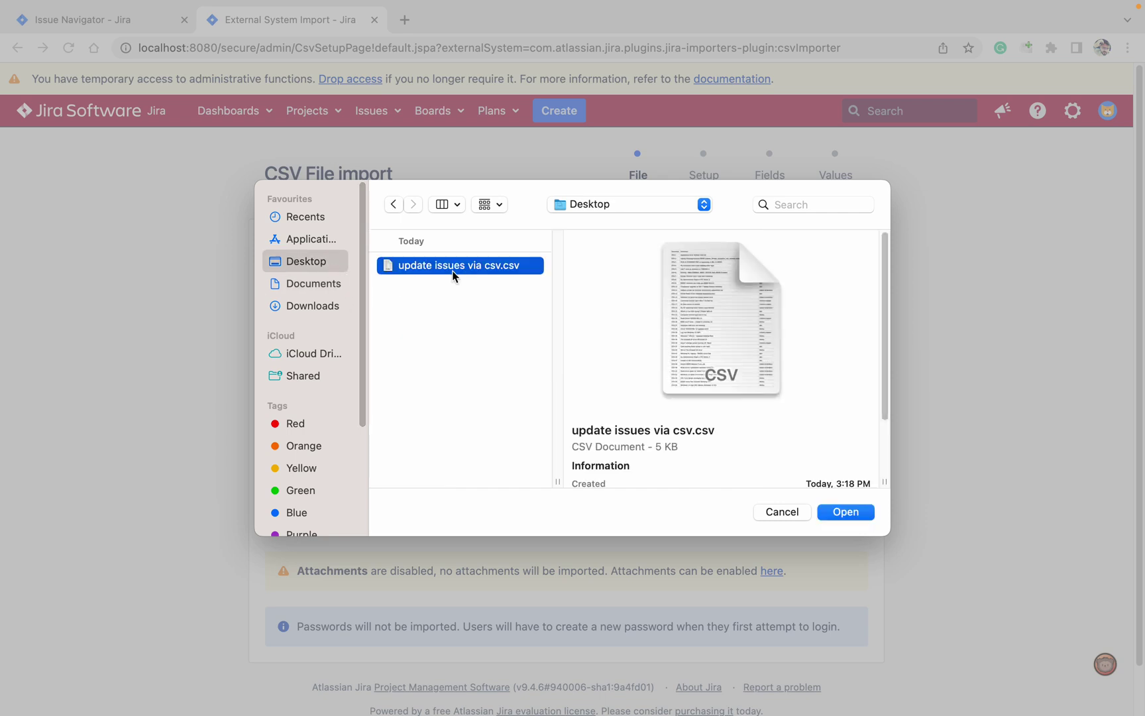
left_click(855, 512)
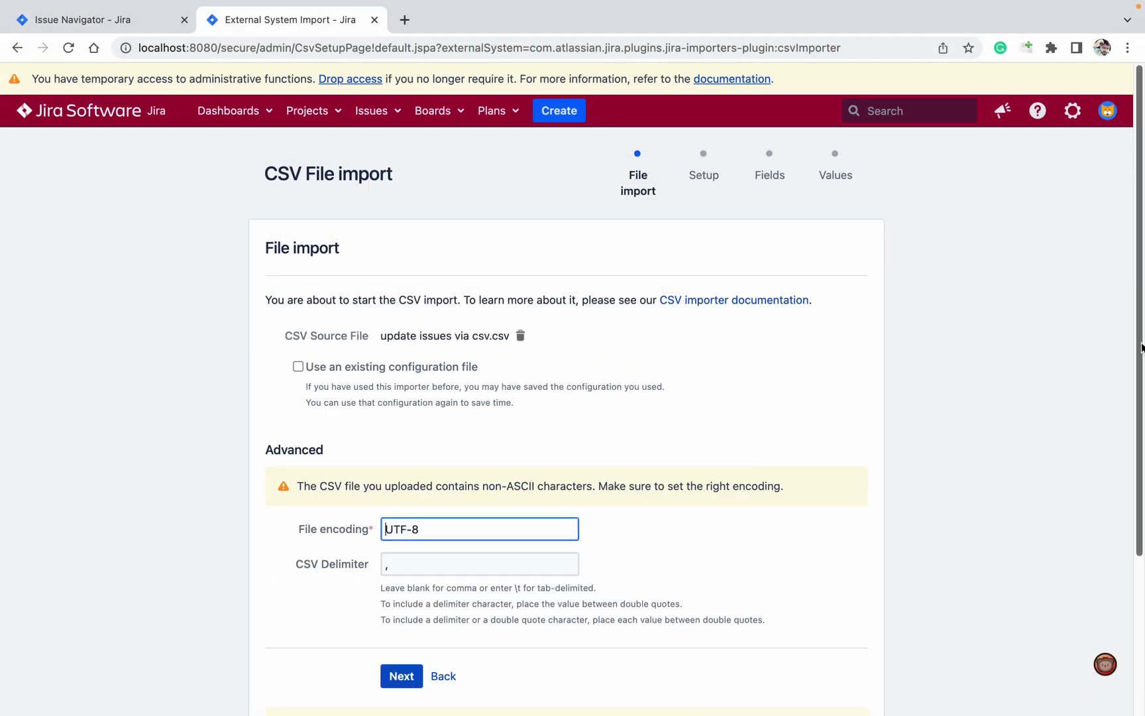
scroll(1141, 348, "down", 5)
left_click(405, 513)
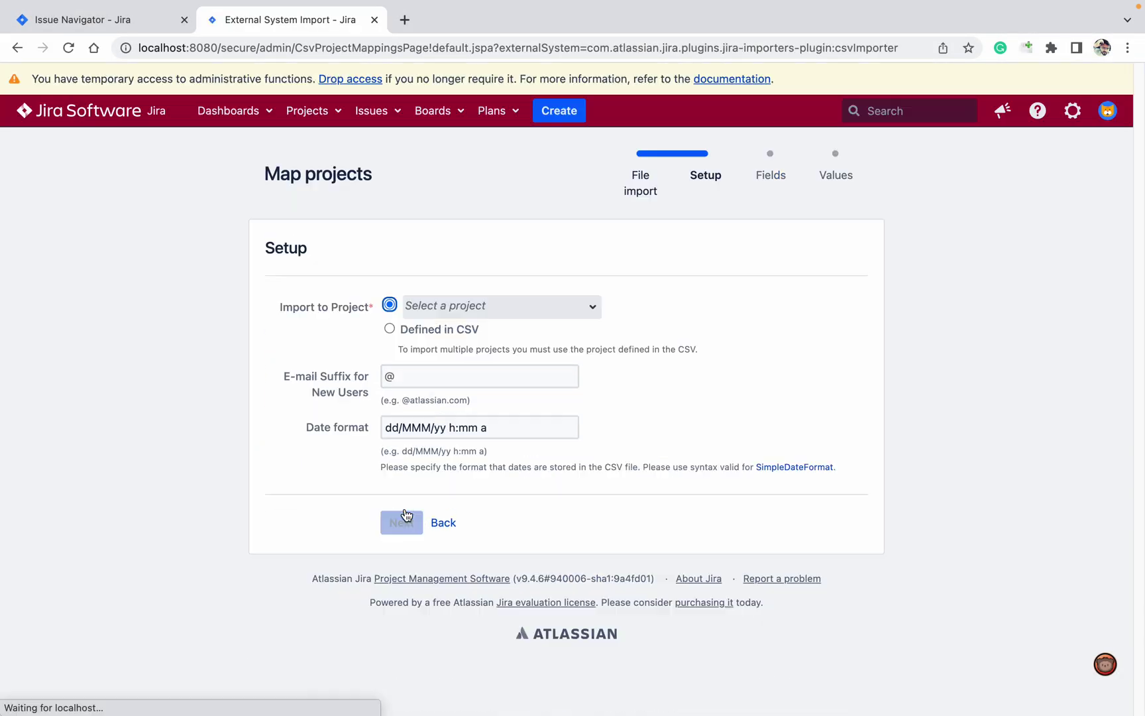
Choose Steep Afternoon [STA] as the import target project and proceed to field mapping.
left_click(97, 19)
left_click(262, 21)
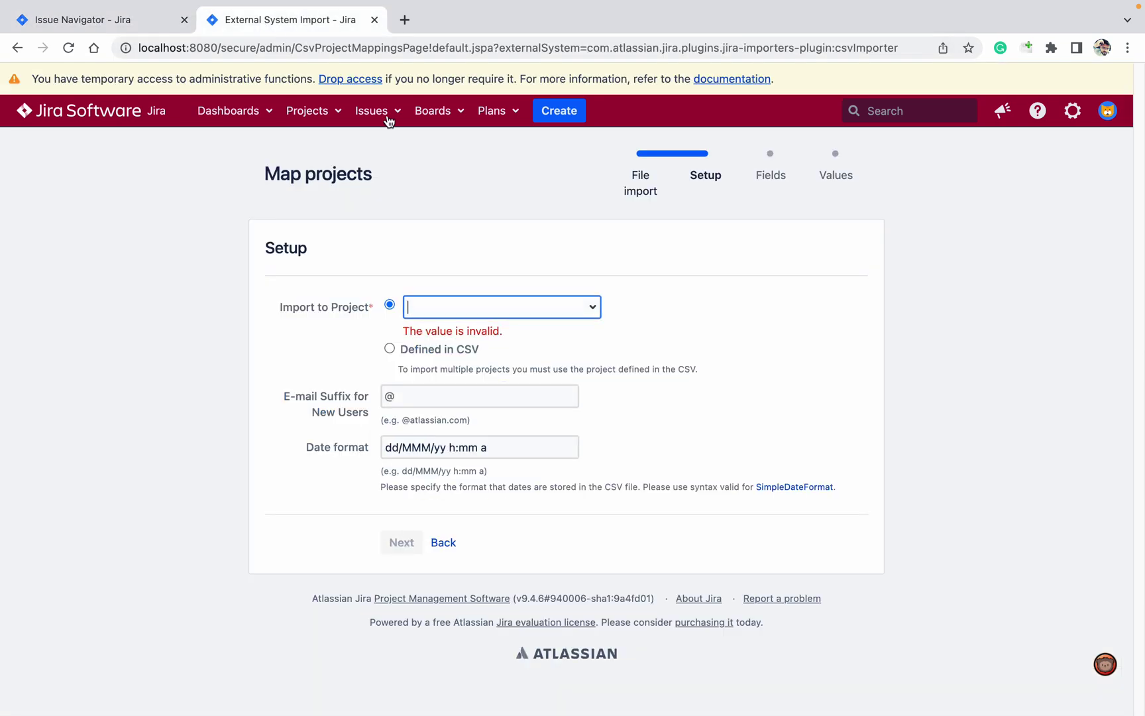
type("sta")
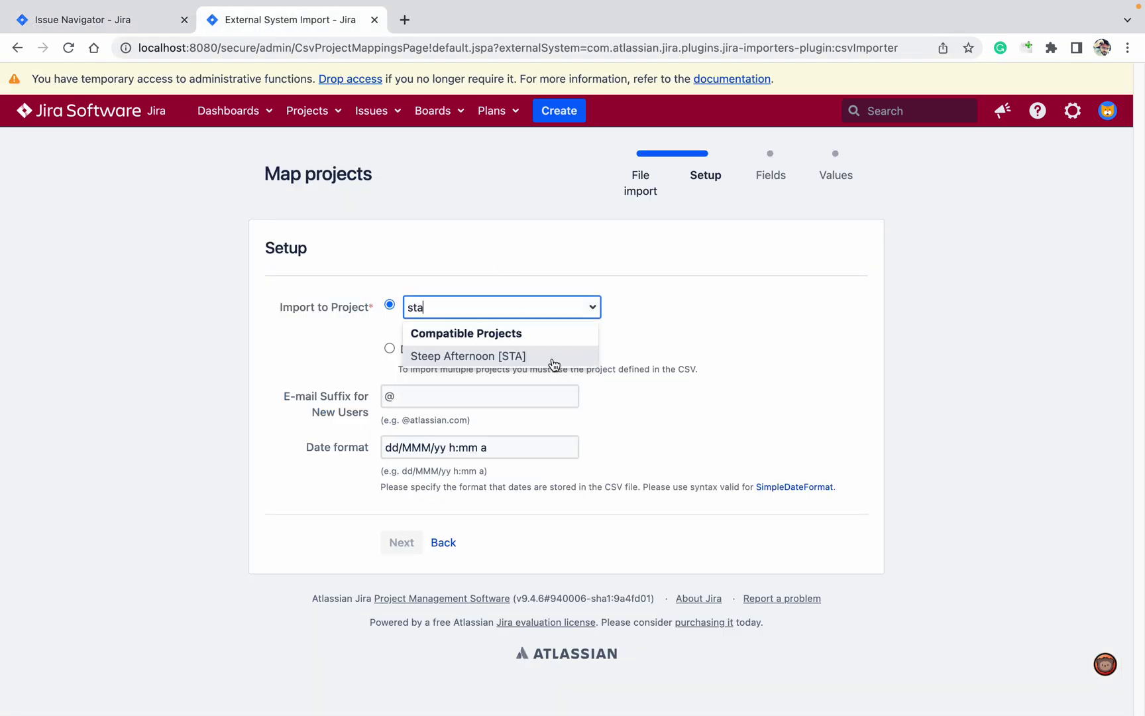
left_click(553, 358)
left_click(407, 524)
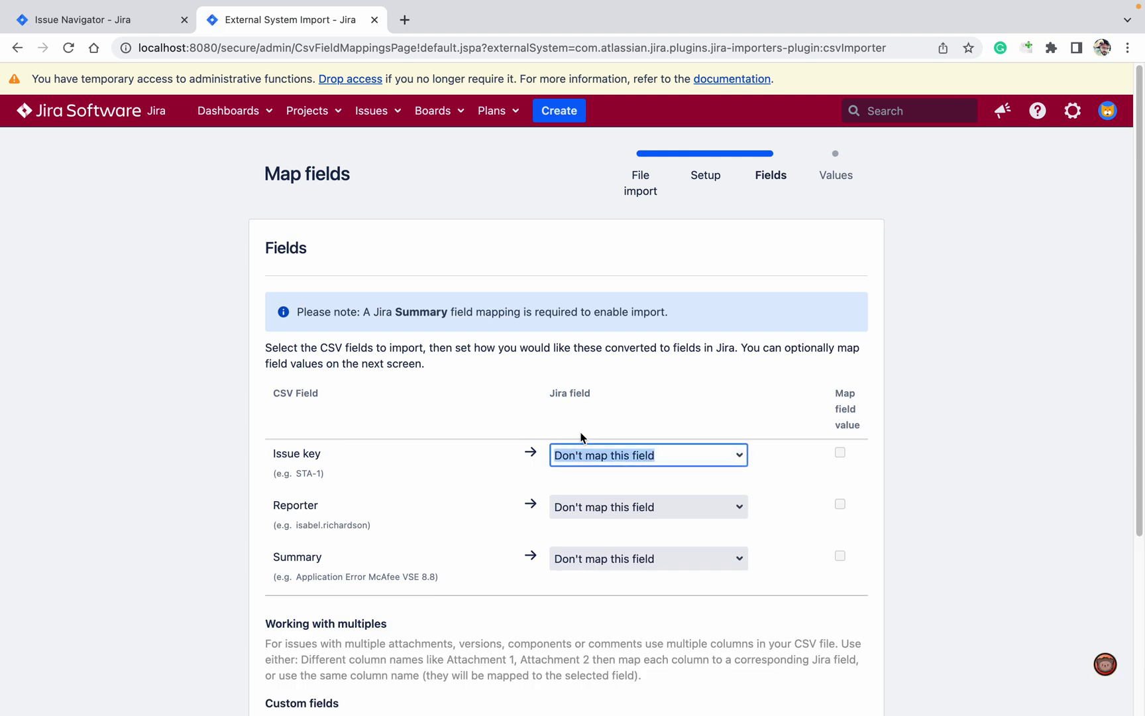
Map the Issue key and Reporter columns to Issue Key and Reporter with value mapping enabled.
type("key")
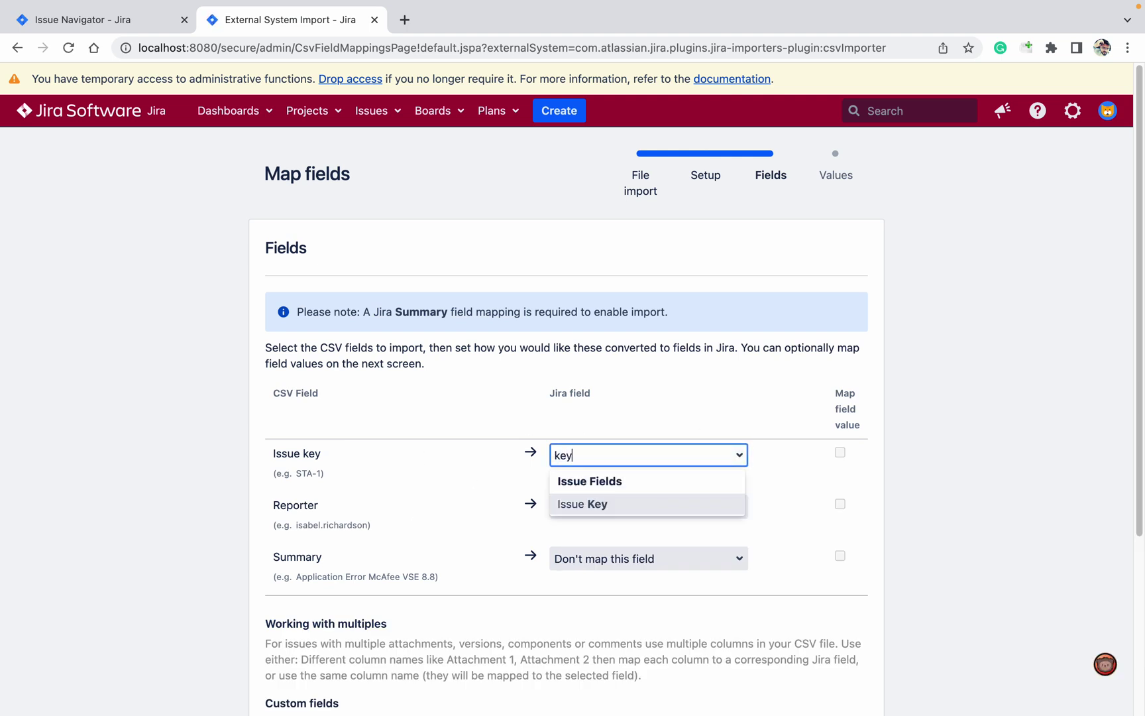
left_click(583, 506)
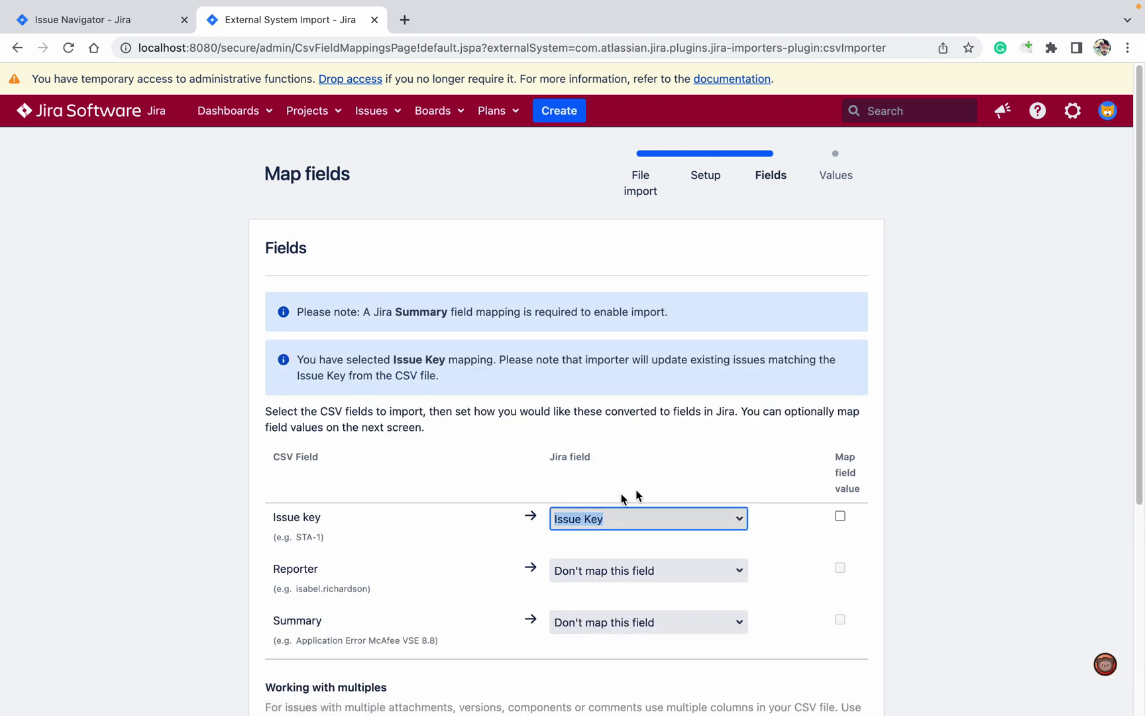
left_click(840, 516)
scroll(719, 450, "down", 5)
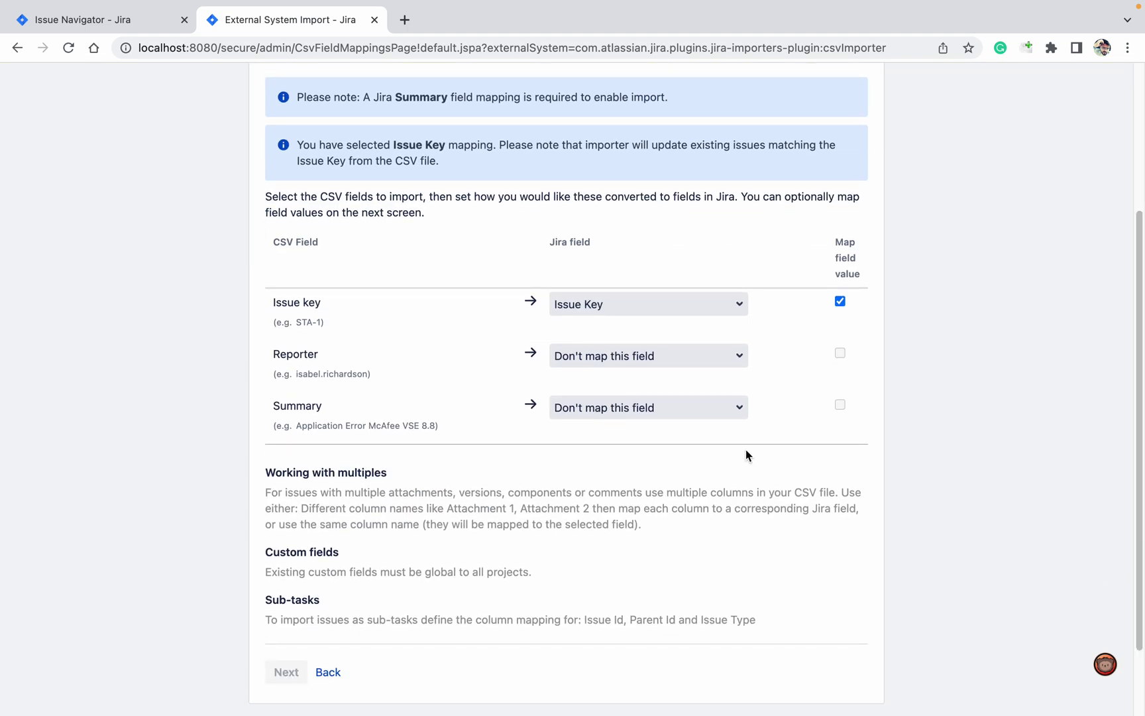
left_click(658, 355)
type("rep")
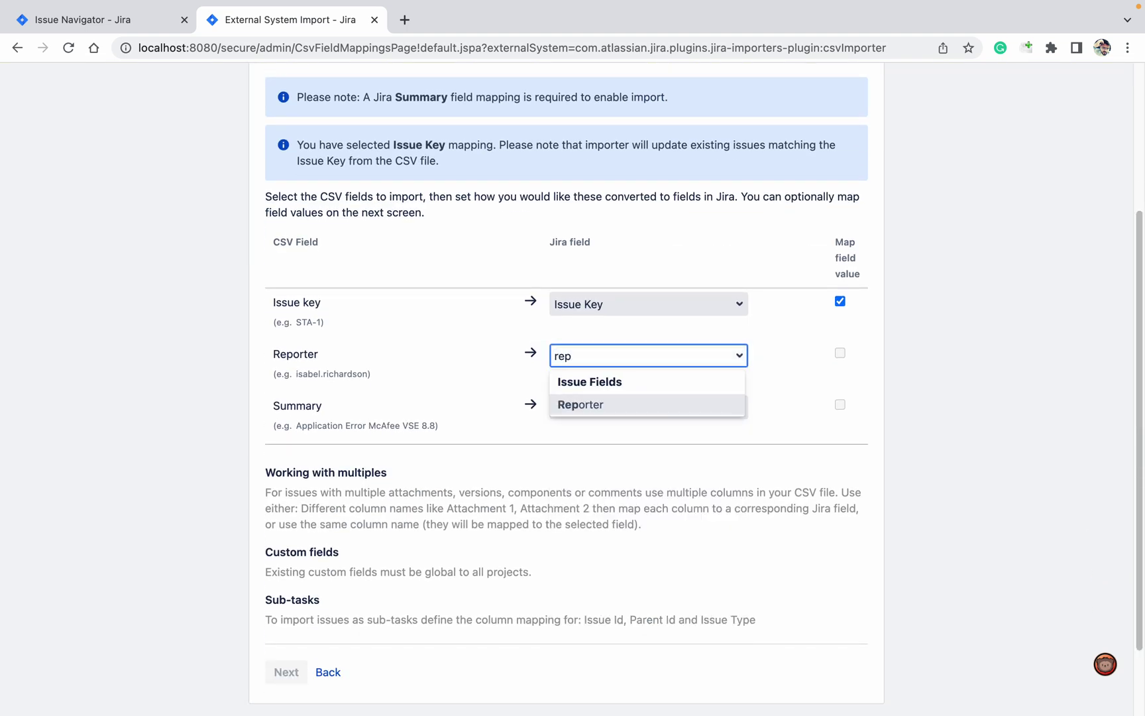
left_click(703, 412)
left_click(840, 353)
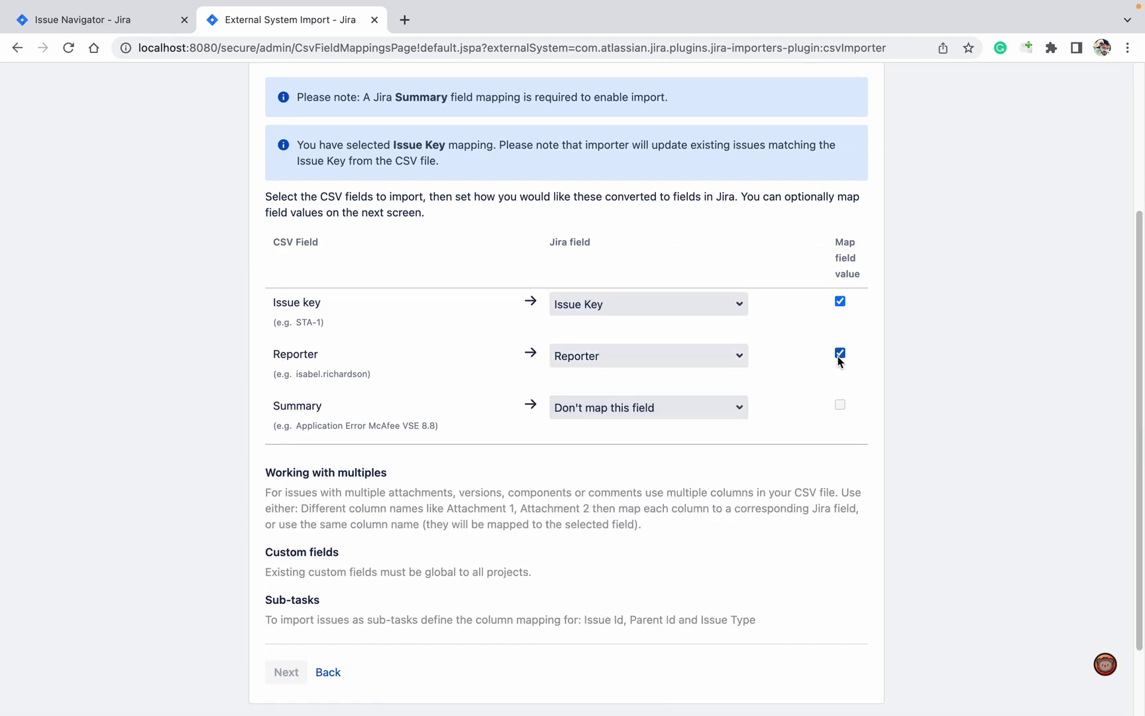
Map the Summary column to the Summary field with value mapping enabled.
left_click(666, 395)
type("summ")
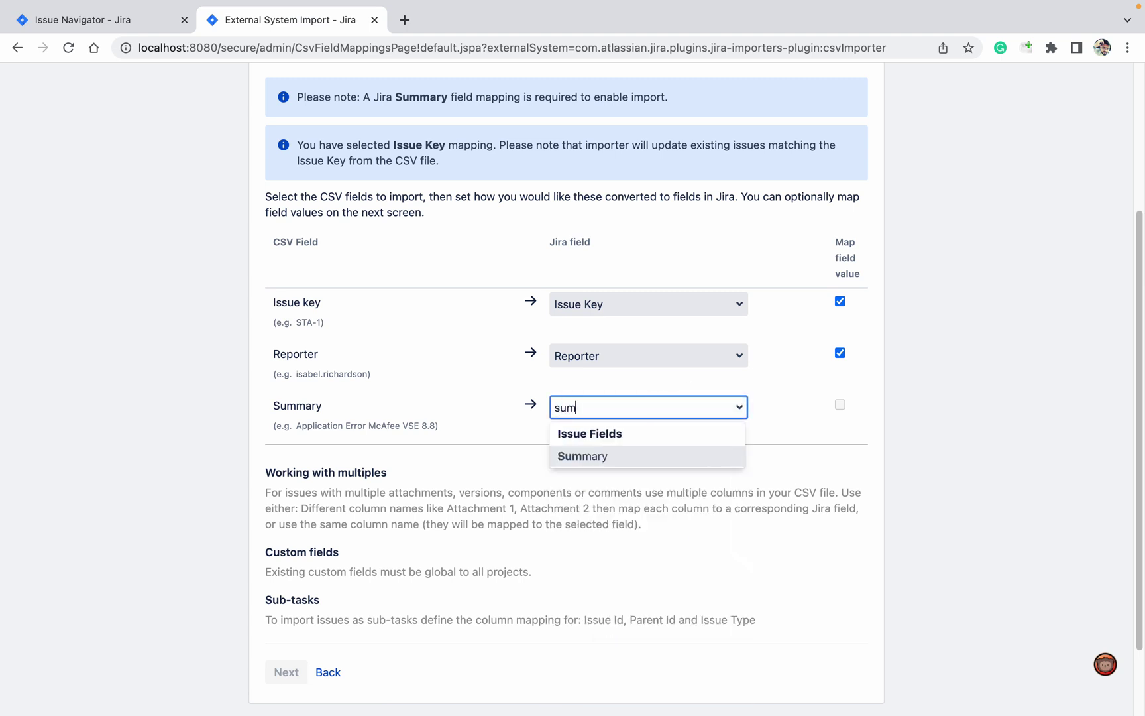
left_click(647, 456)
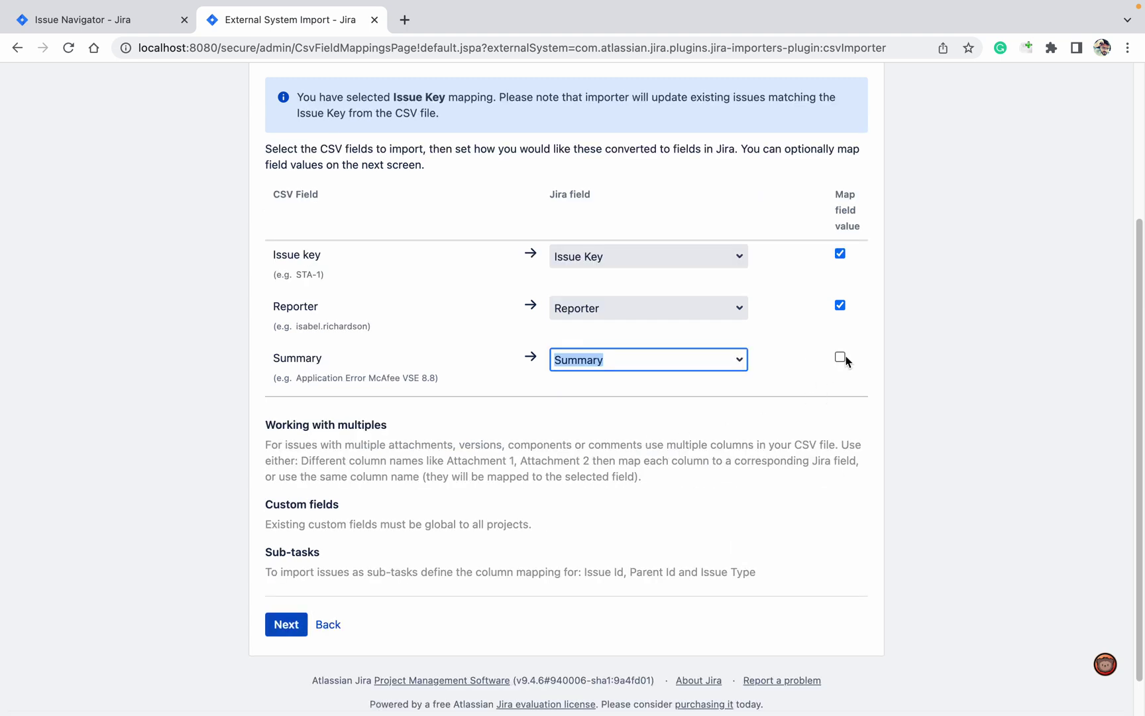
left_click(840, 356)
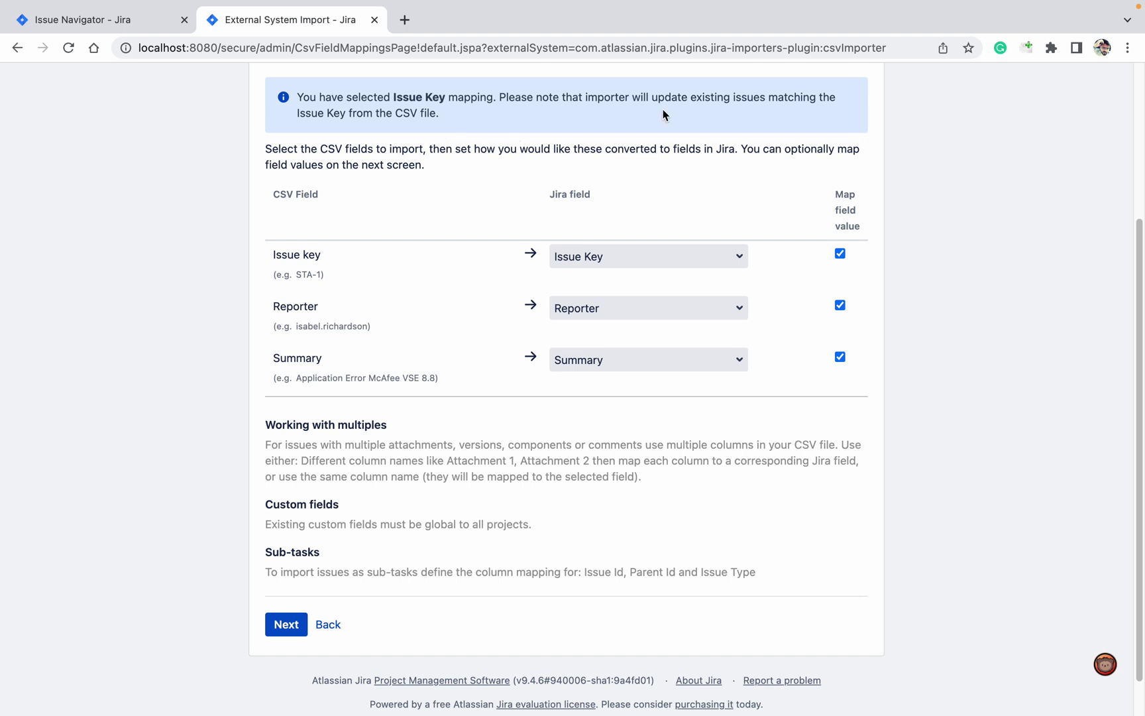
scroll(572, 391, "up", 1)
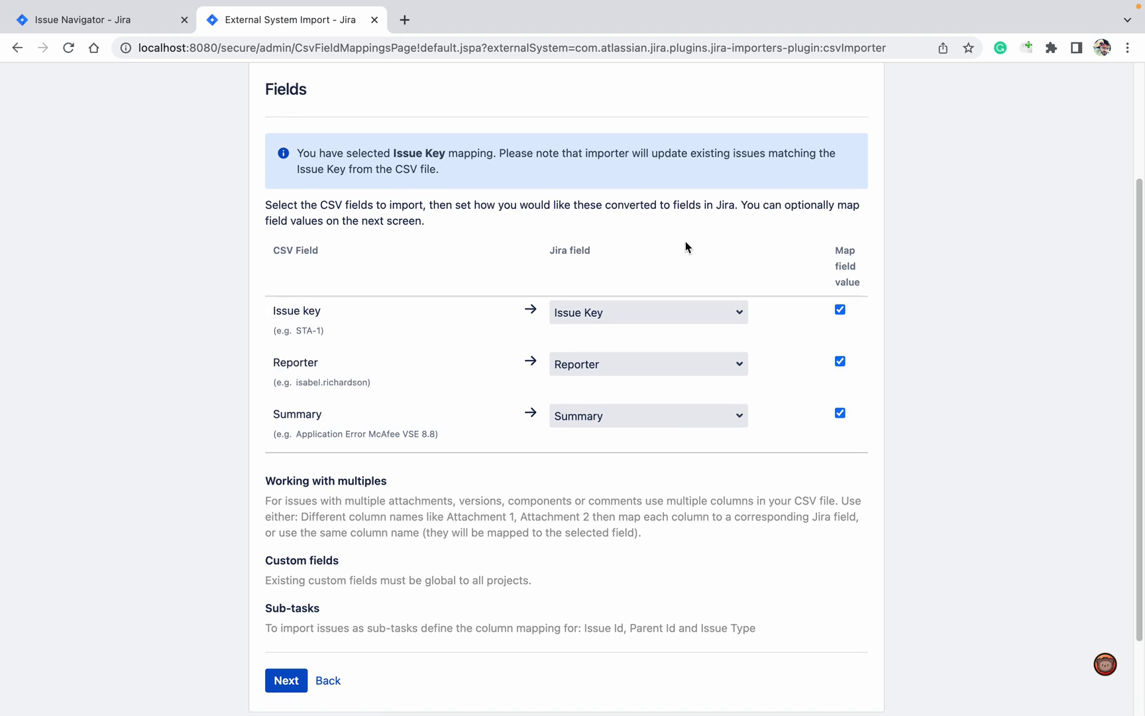
Open Map values and check each Issue key, Reporter and Summary maps to an identical Jira value.
left_click(286, 680)
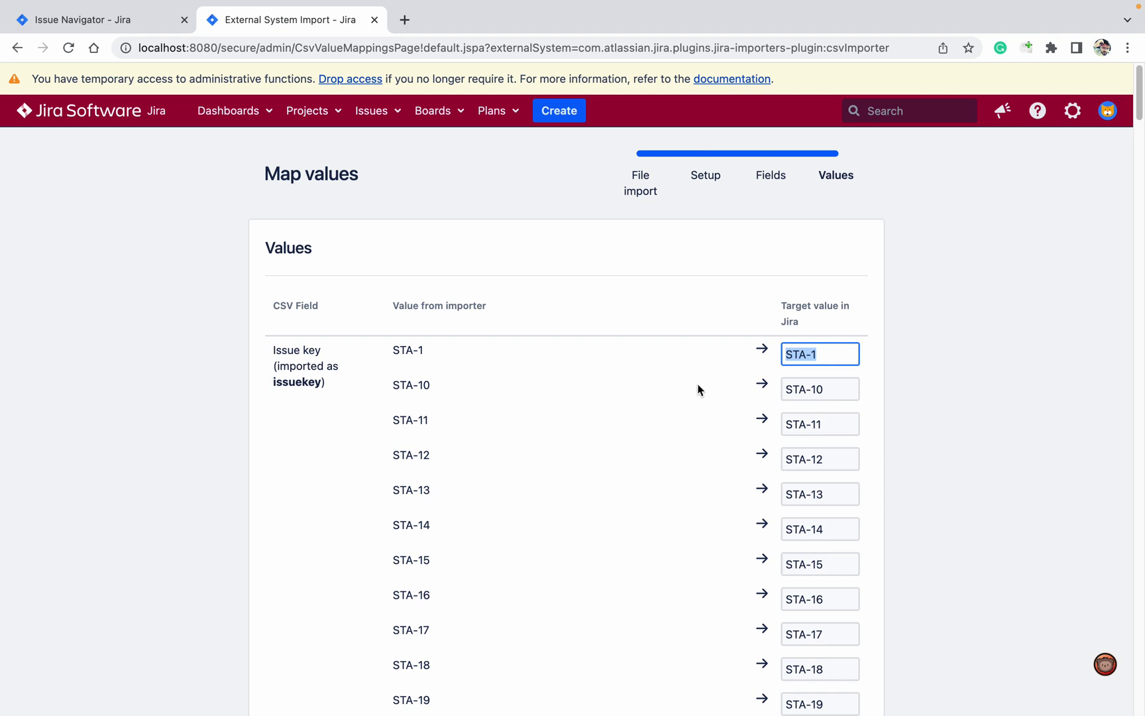
scroll(1140, 397, "down", 20)
scroll(1140, 386, "down", 10)
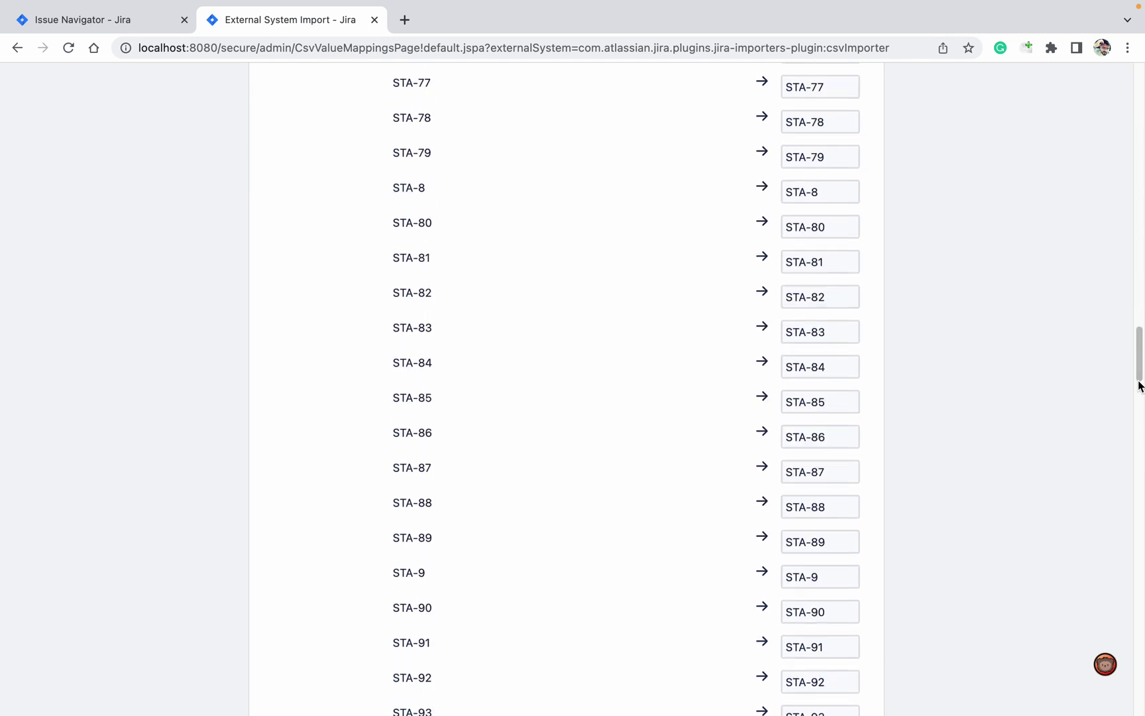
scroll(1140, 385, "down", 12)
scroll(1141, 435, "up", 1)
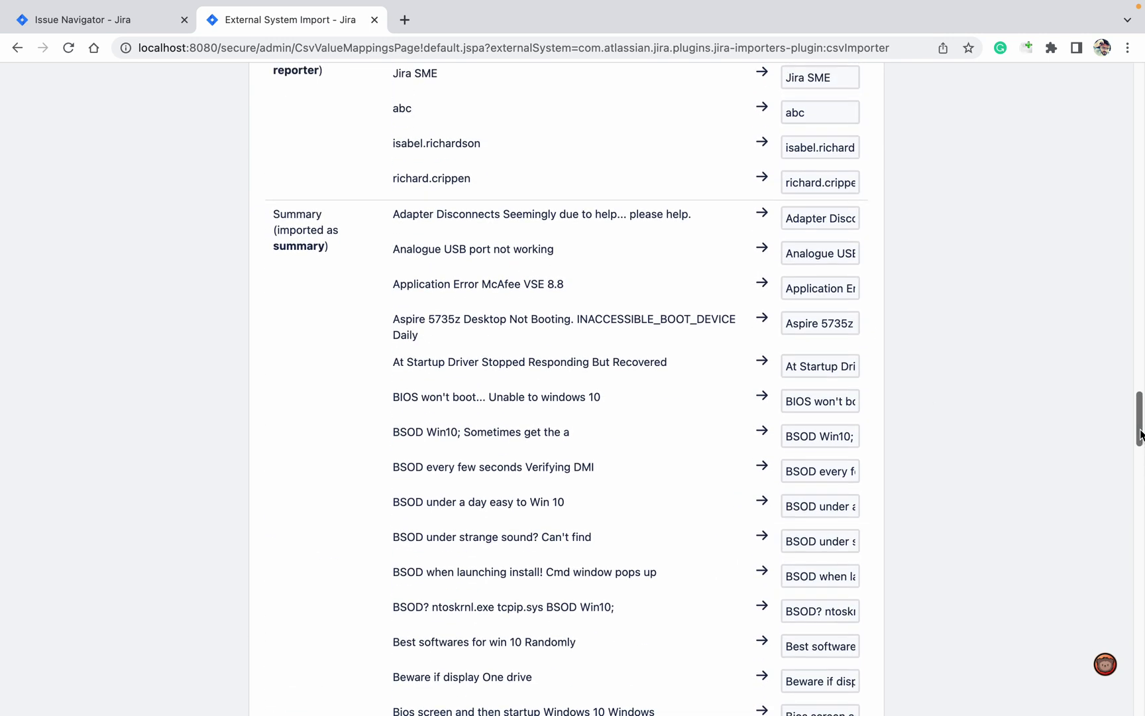
scroll(1140, 417, "down", 20)
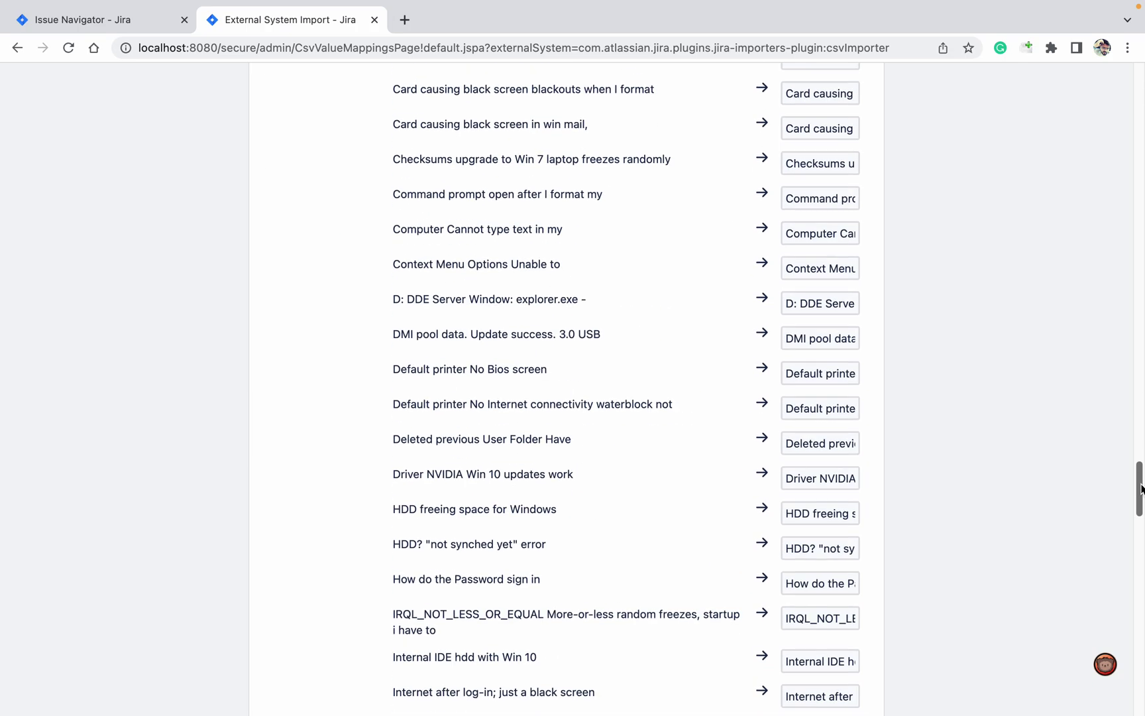
scroll(625, 389, "down", 20)
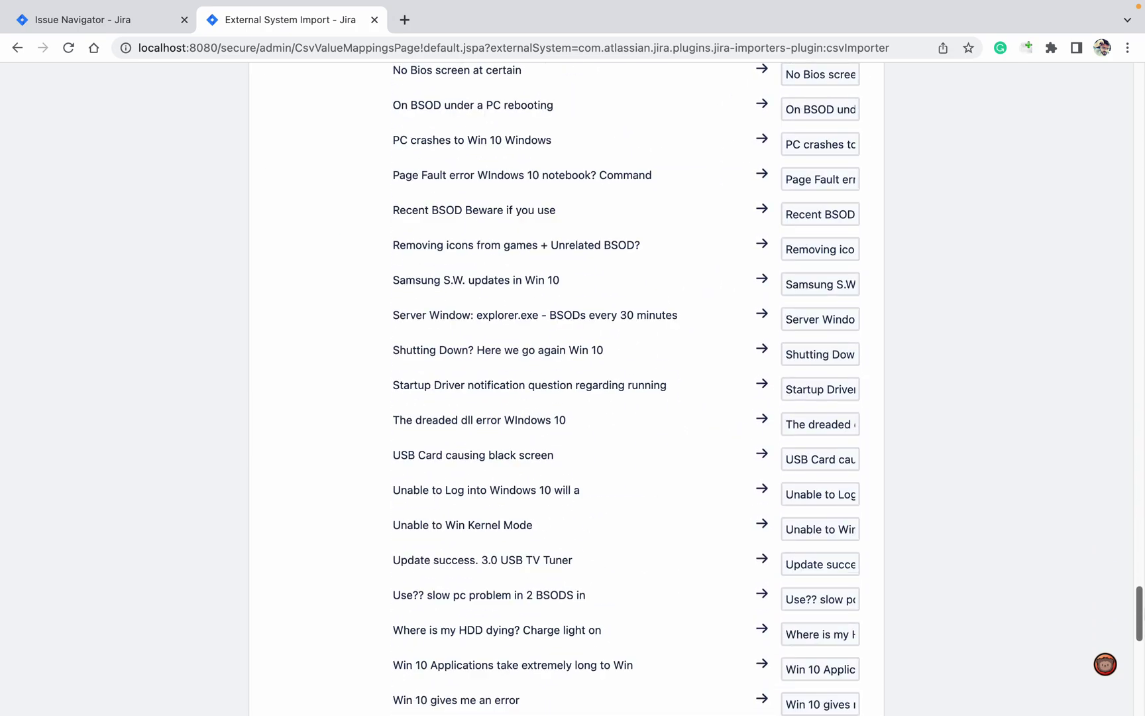
scroll(626, 389, "up", 20)
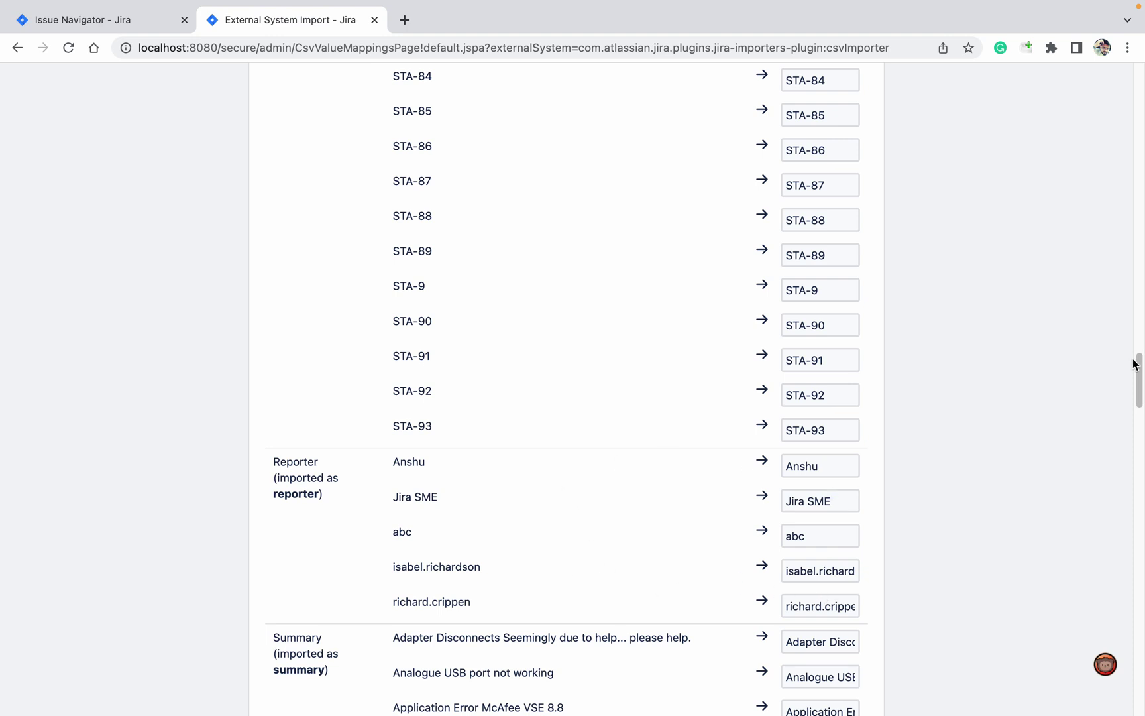
left_click_drag(1137, 364, 1134, 682)
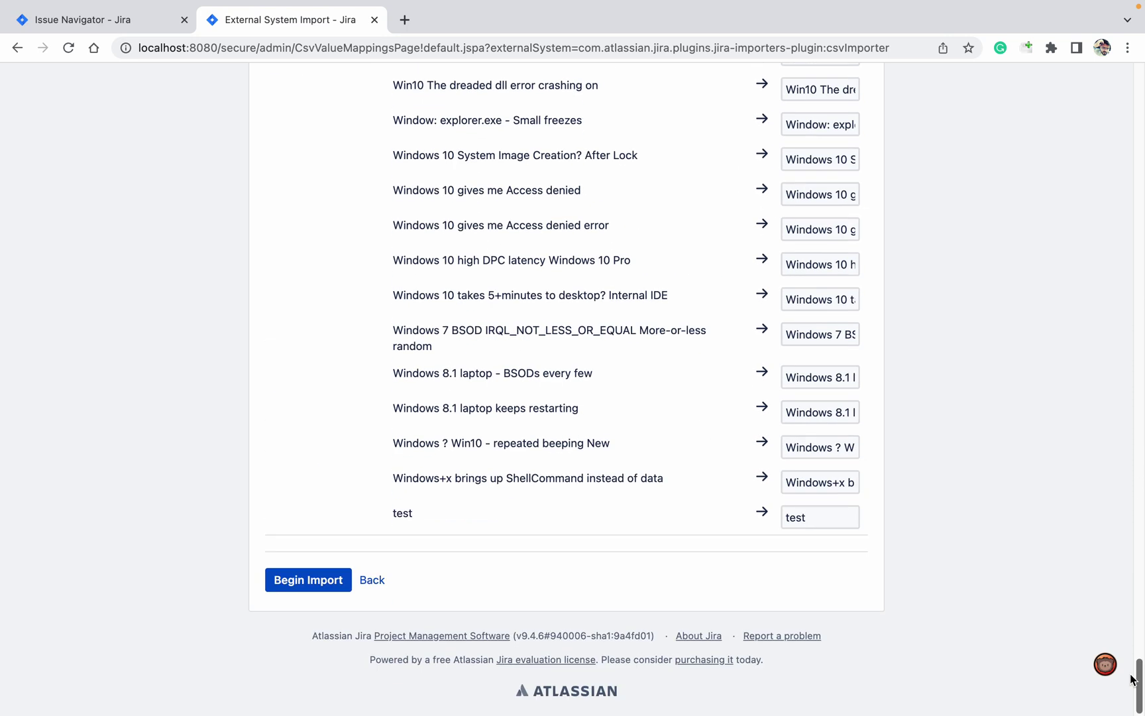
Run the import with new users left inactive, review the detailed log, and return to search.
left_click(323, 581)
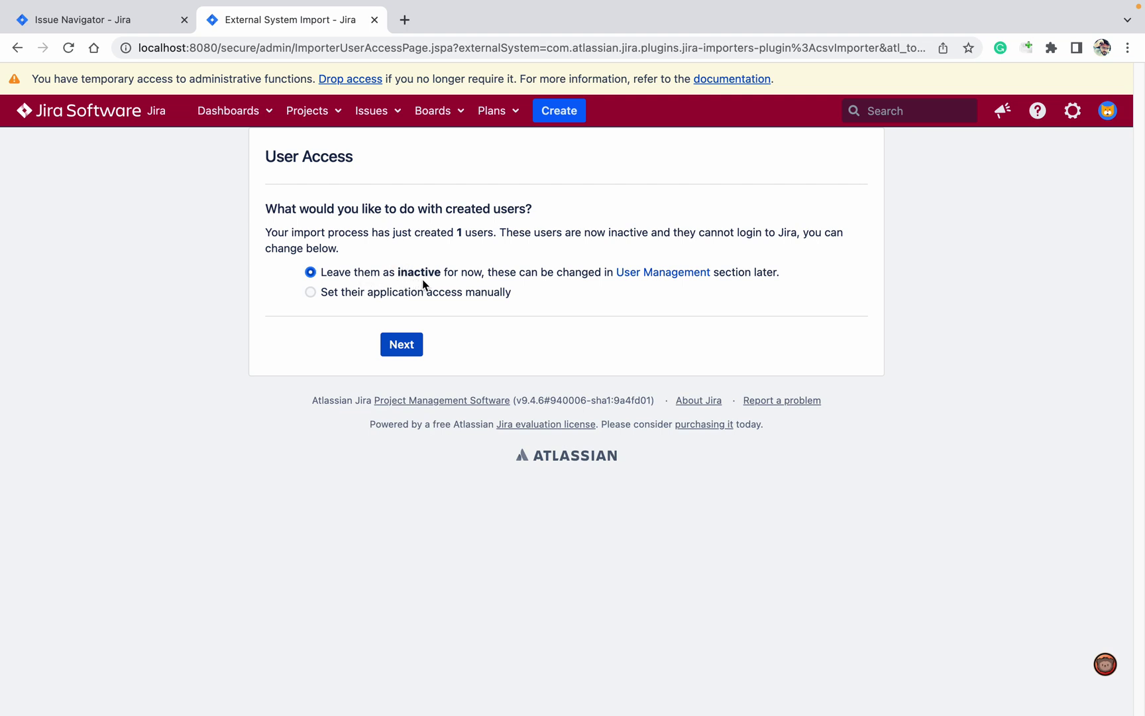
left_click(401, 344)
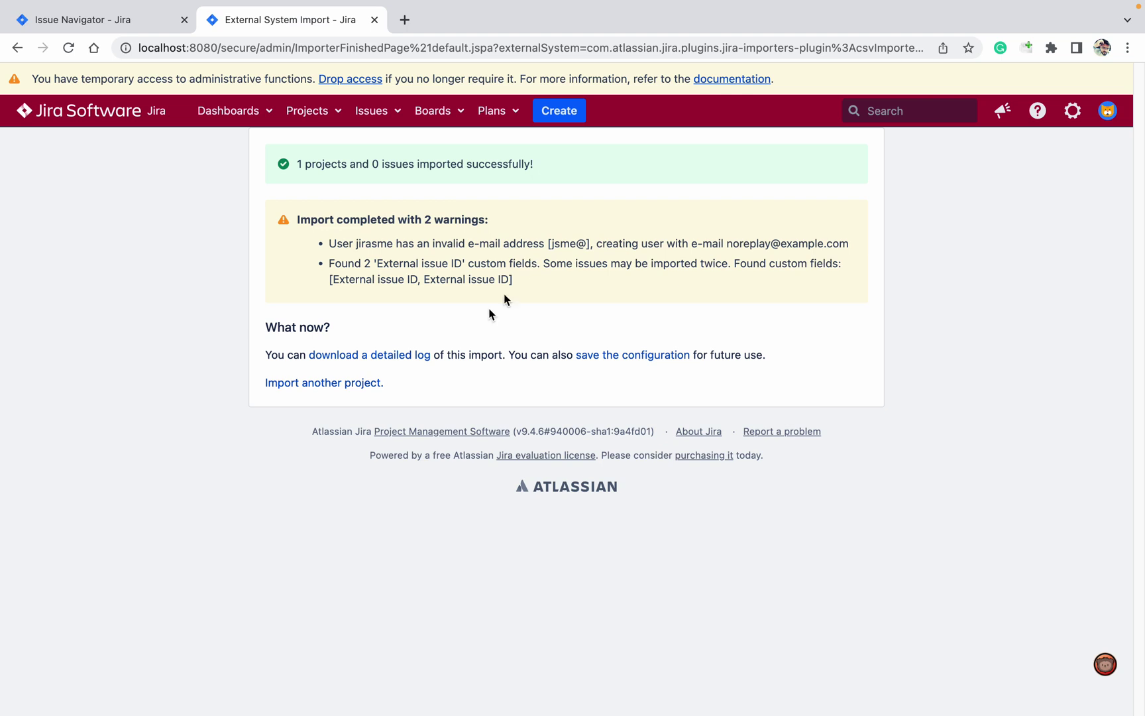
left_click(388, 356)
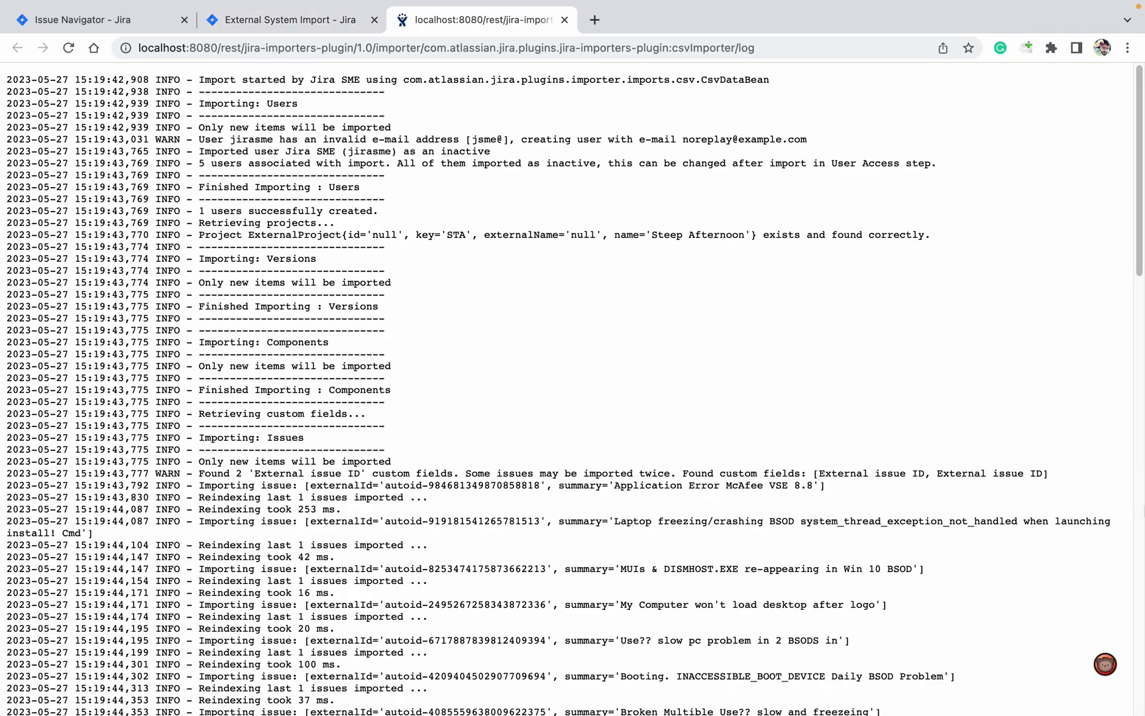
scroll(1131, 549, "down", 20)
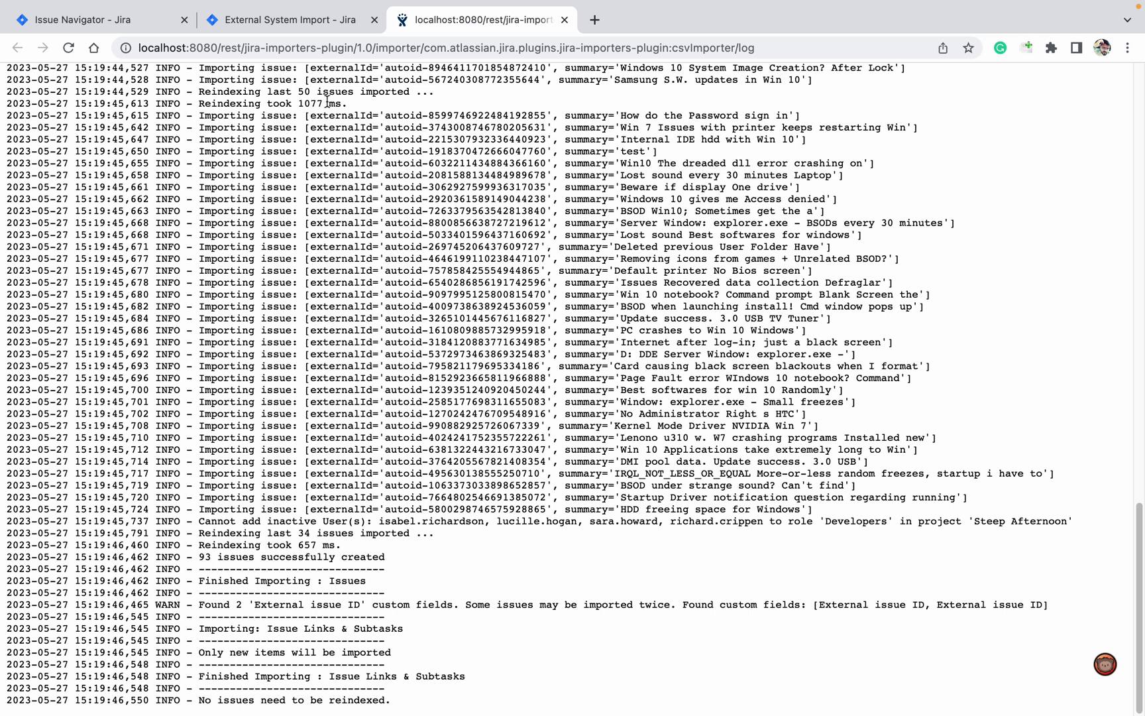
left_click(123, 20)
Rerun the Steep Afternoon search and page through all 93 results to check the new reporters.
left_click(931, 167)
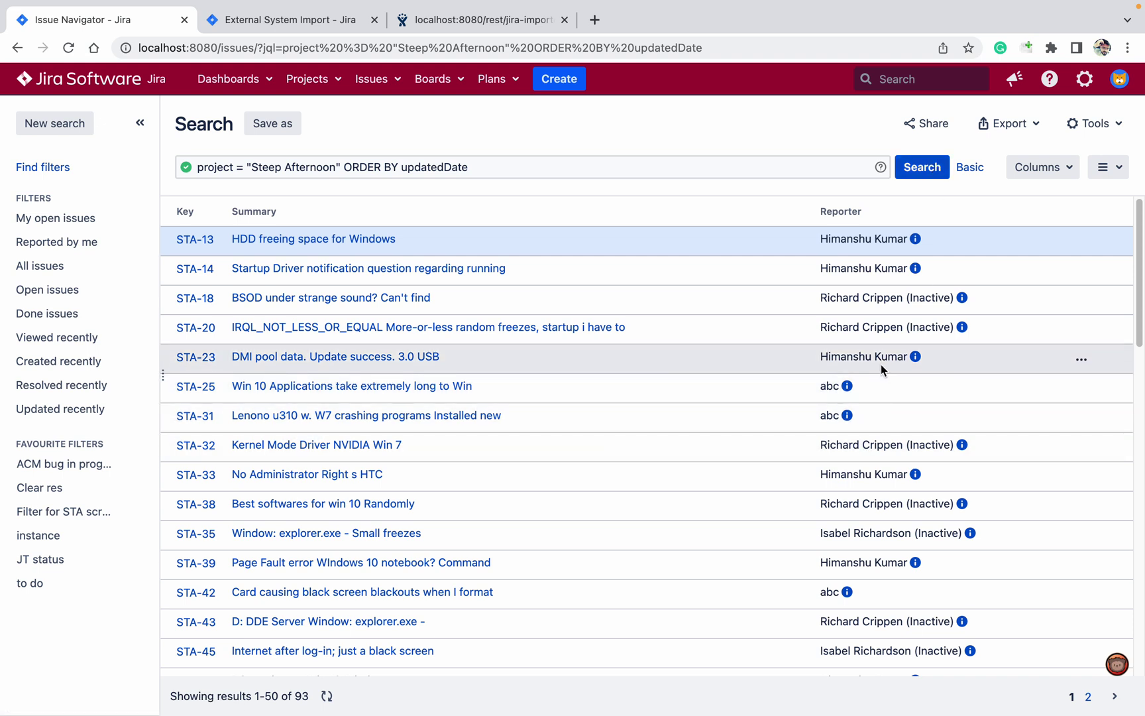
left_click_drag(1141, 254, 1141, 575)
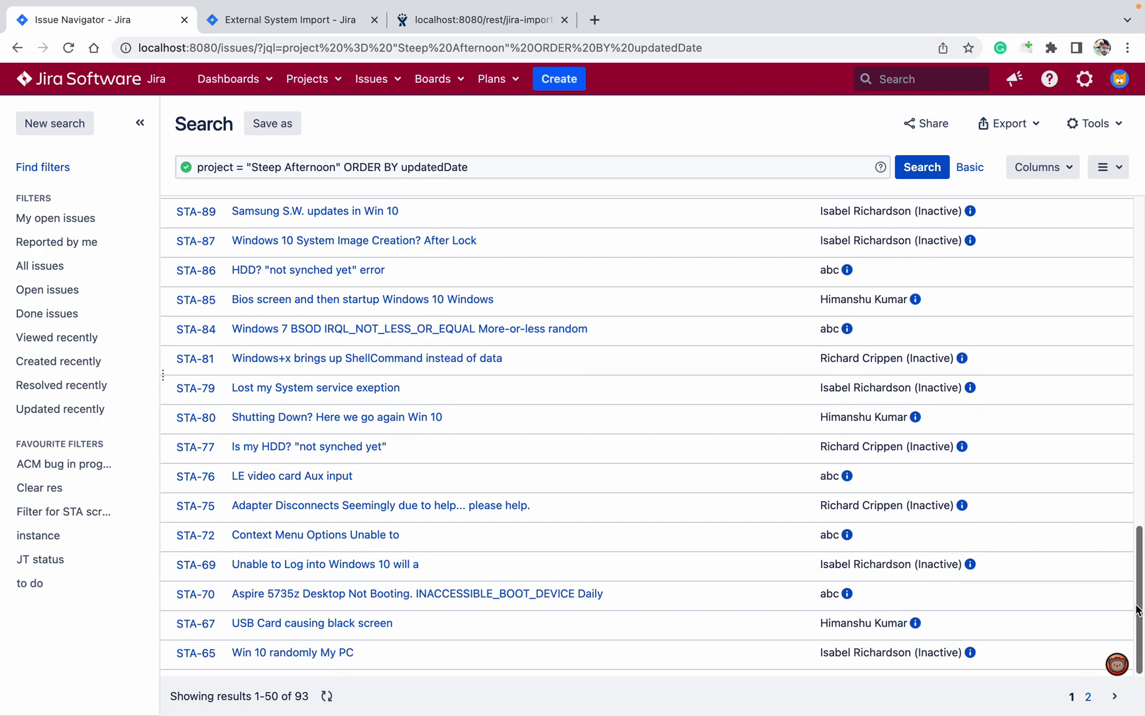
left_click(1088, 696)
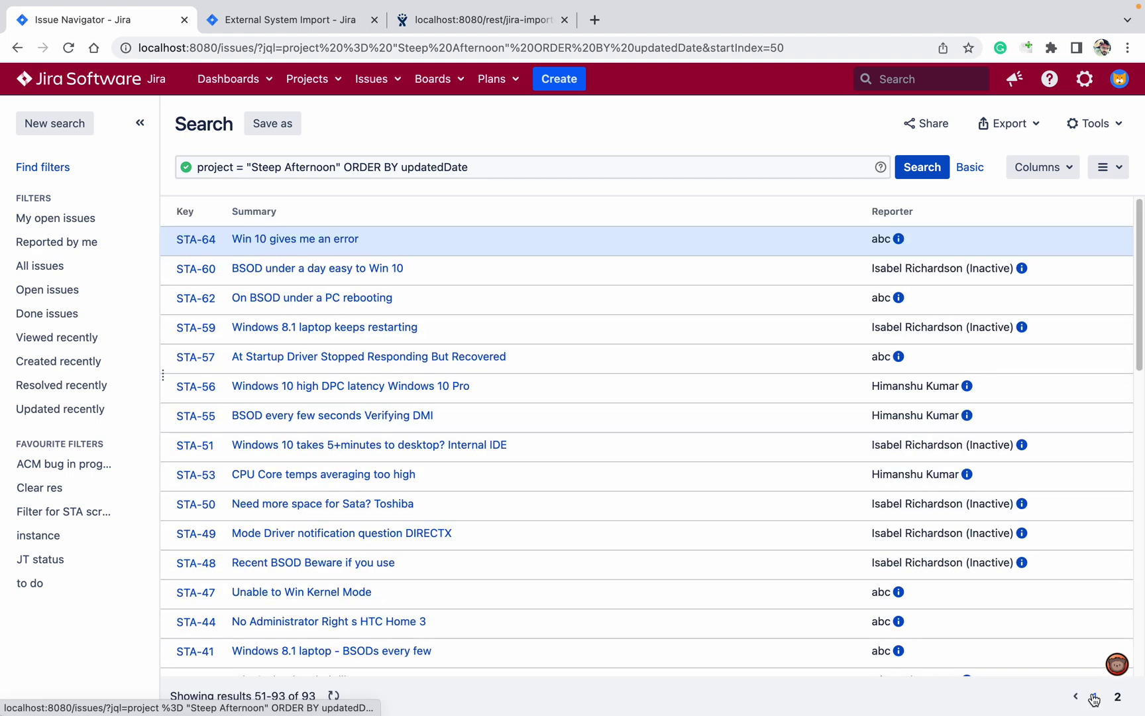
left_click_drag(1137, 480, 1140, 637)
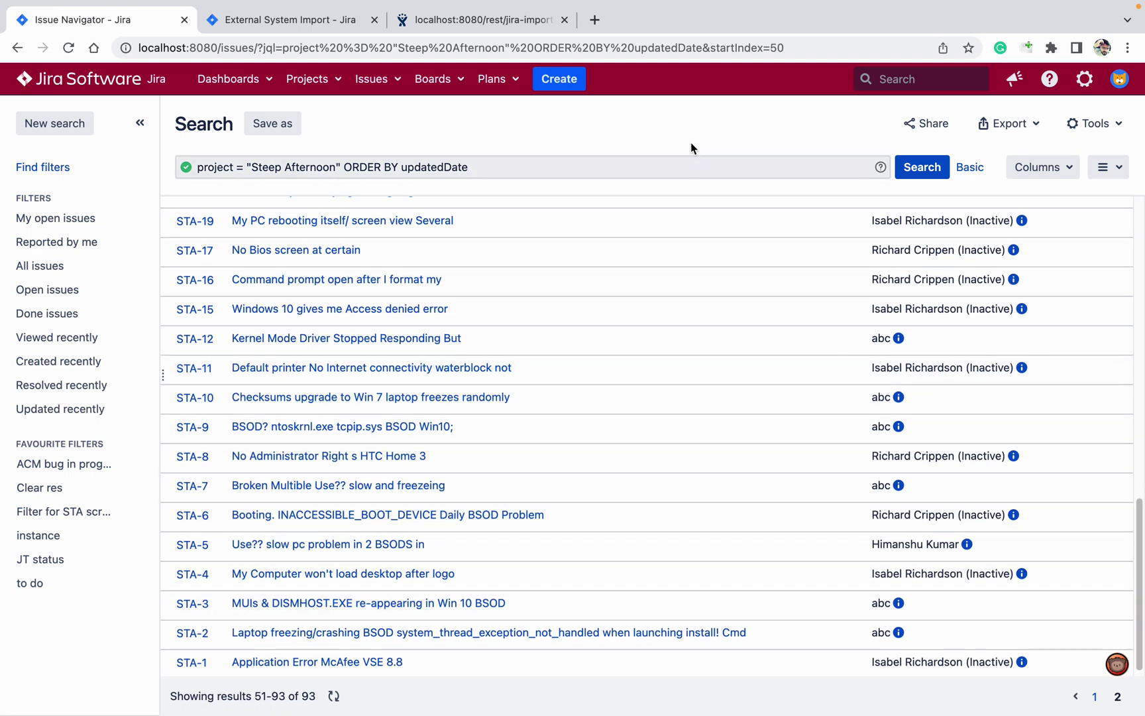